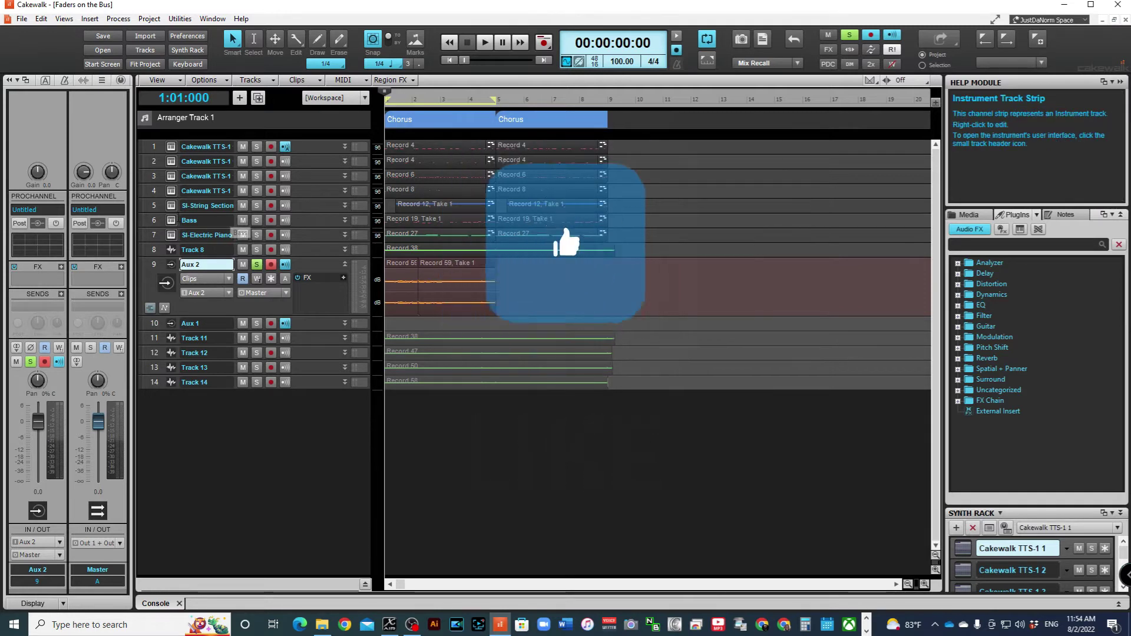
- After glancing at the Bass track's TTS-1 window, insert an SI-Bass Guitar instrument track as track 15
click(172, 220)
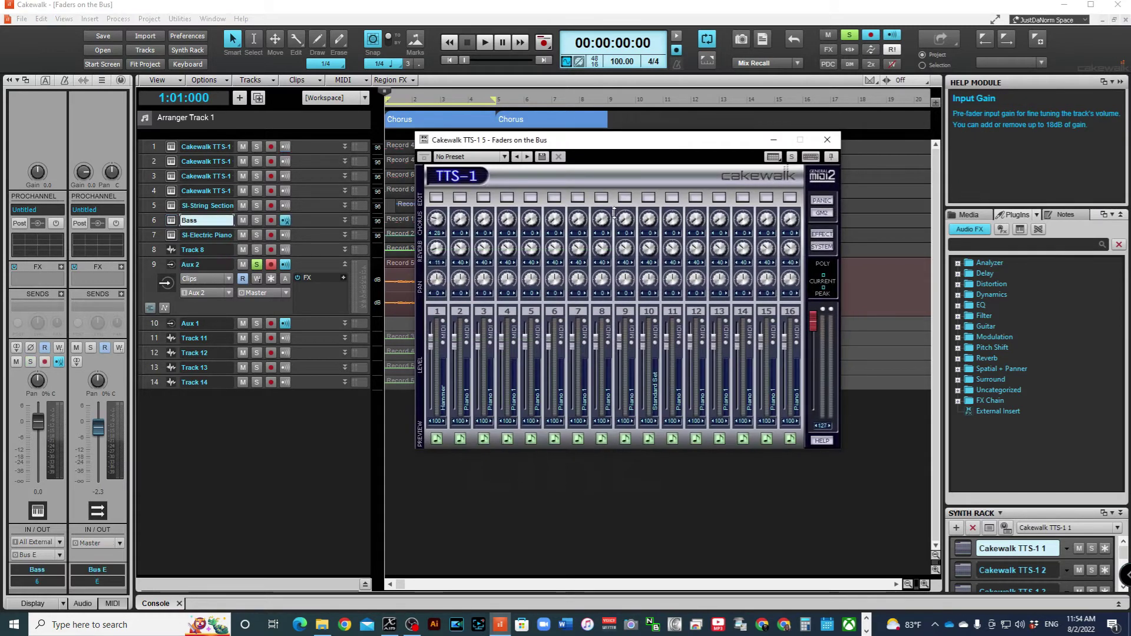
click(827, 140)
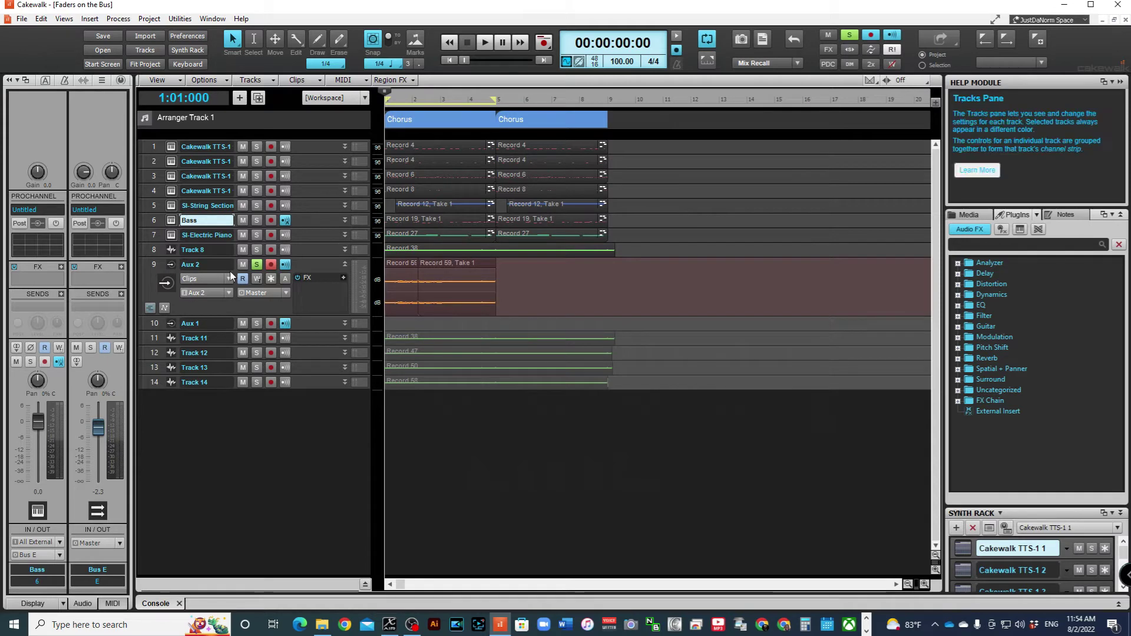
right_click(235, 407)
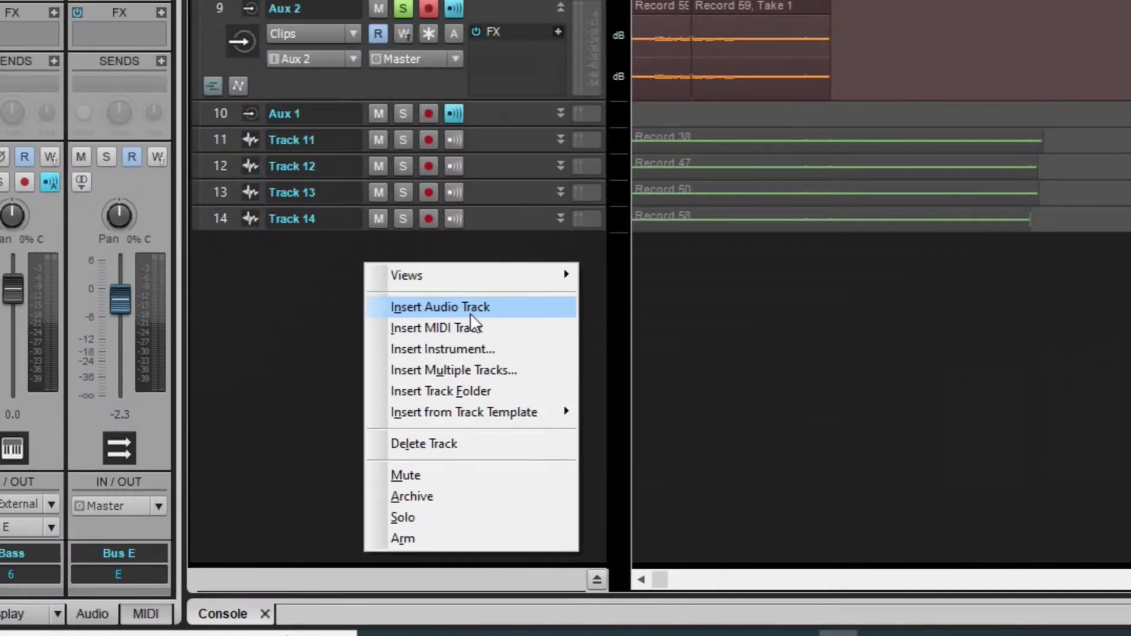
click(514, 348)
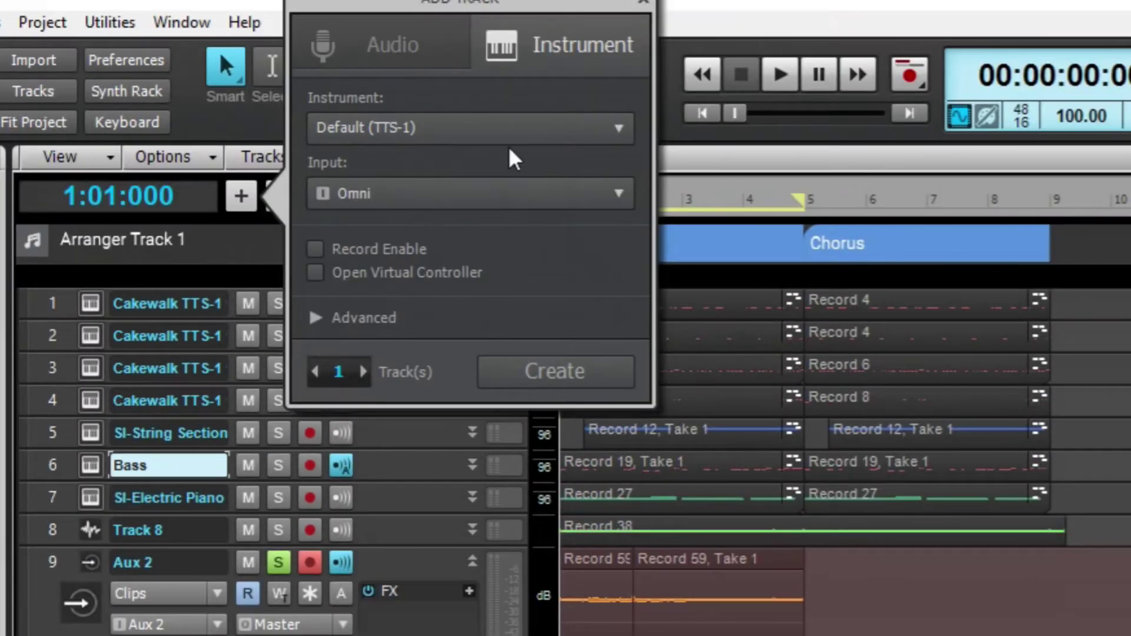
click(425, 134)
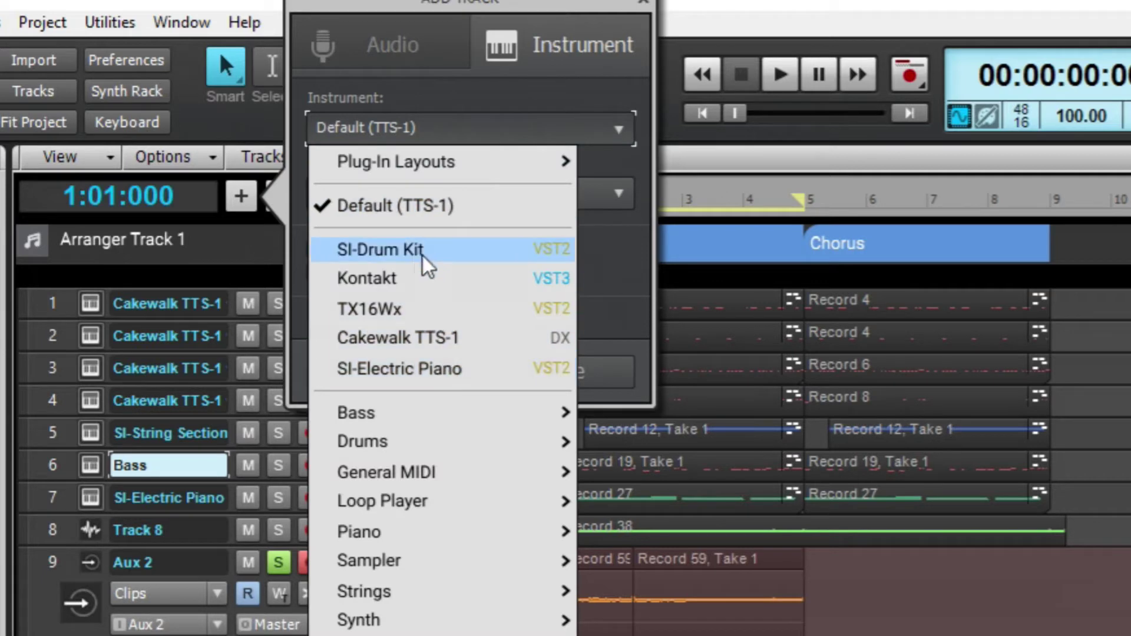
mouse_move(426, 420)
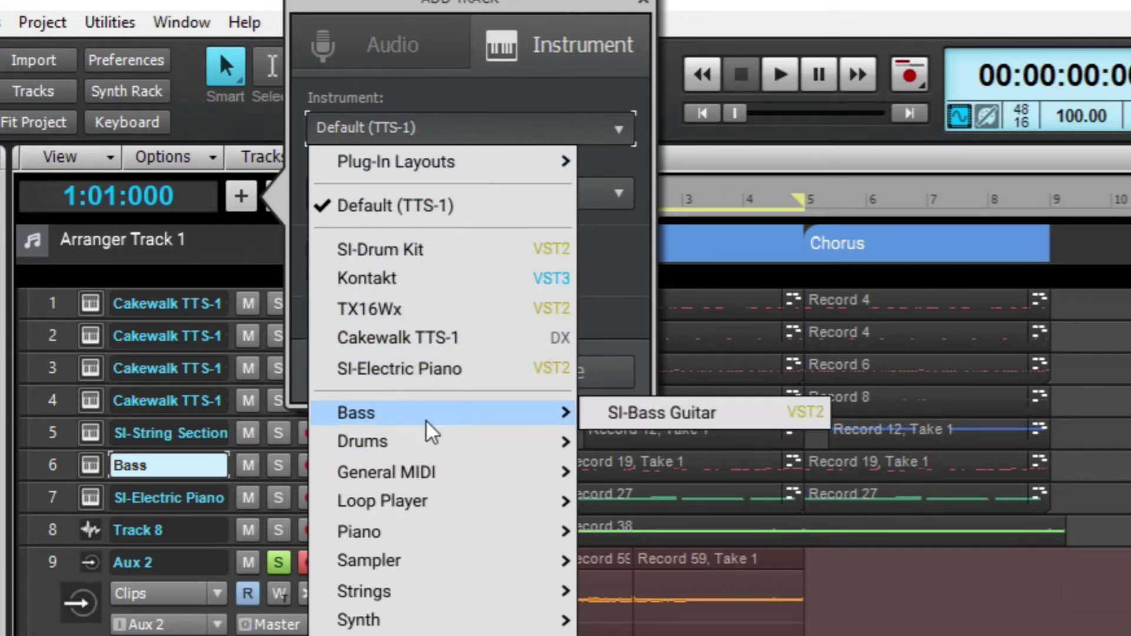
click(673, 417)
click(582, 389)
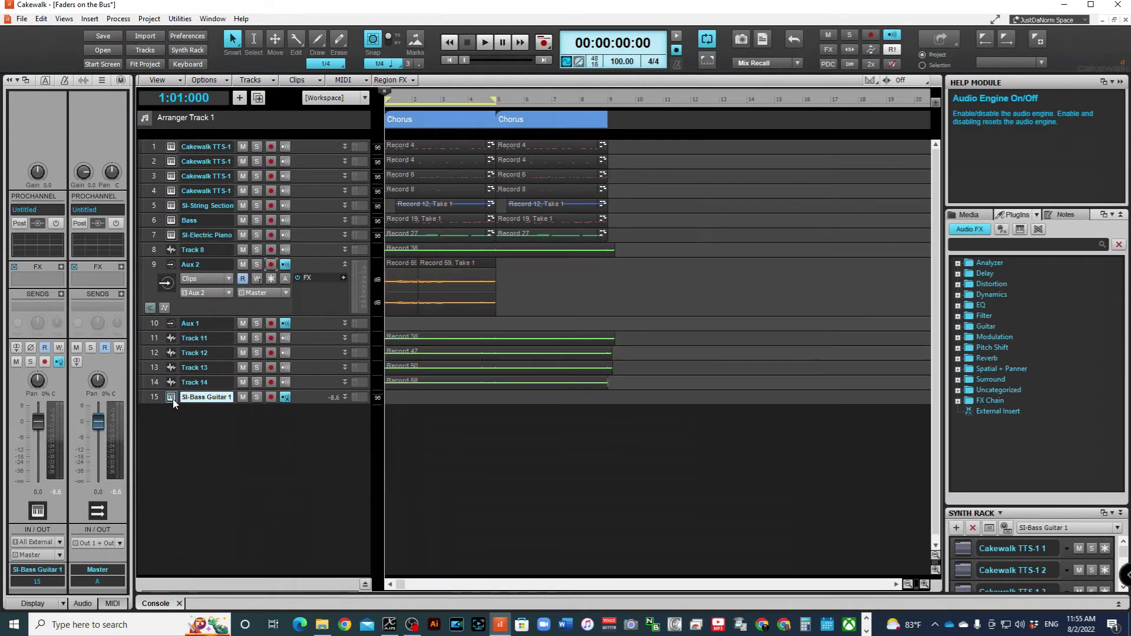
- Arm SI-Bass Guitar 1 (track 15) for recording and expand its track strip
click(171, 398)
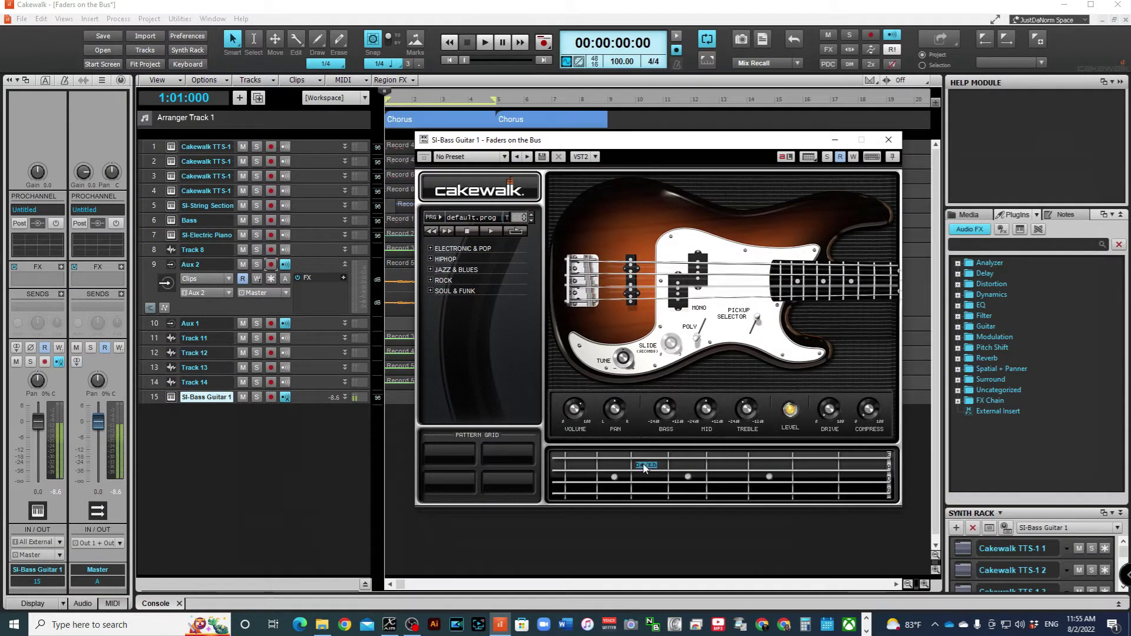
click(888, 140)
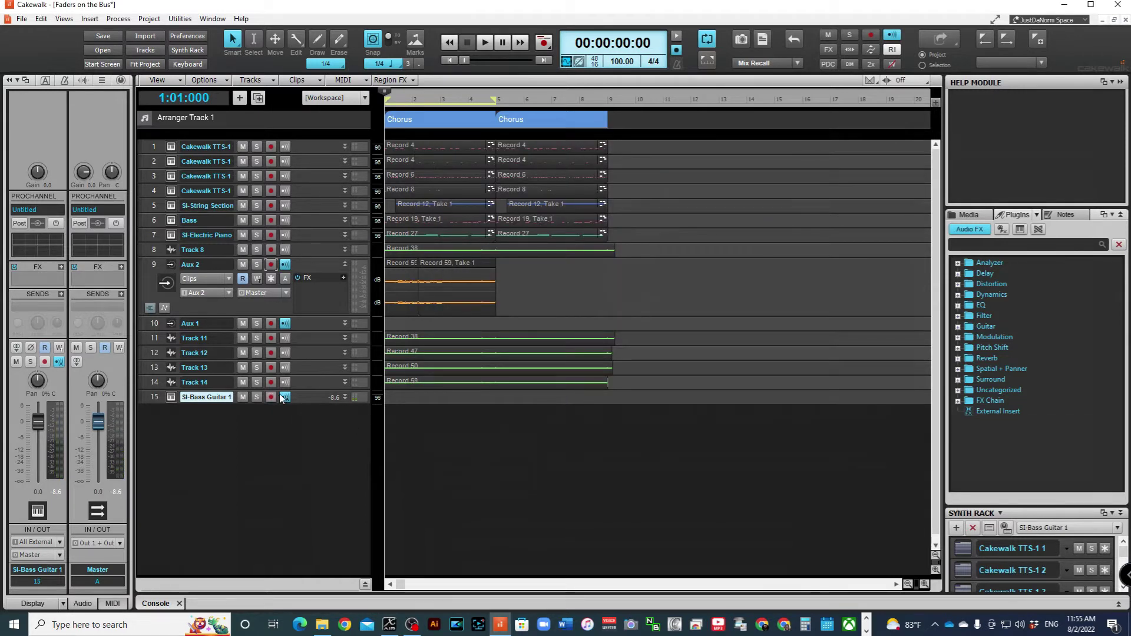
click(271, 397)
click(347, 397)
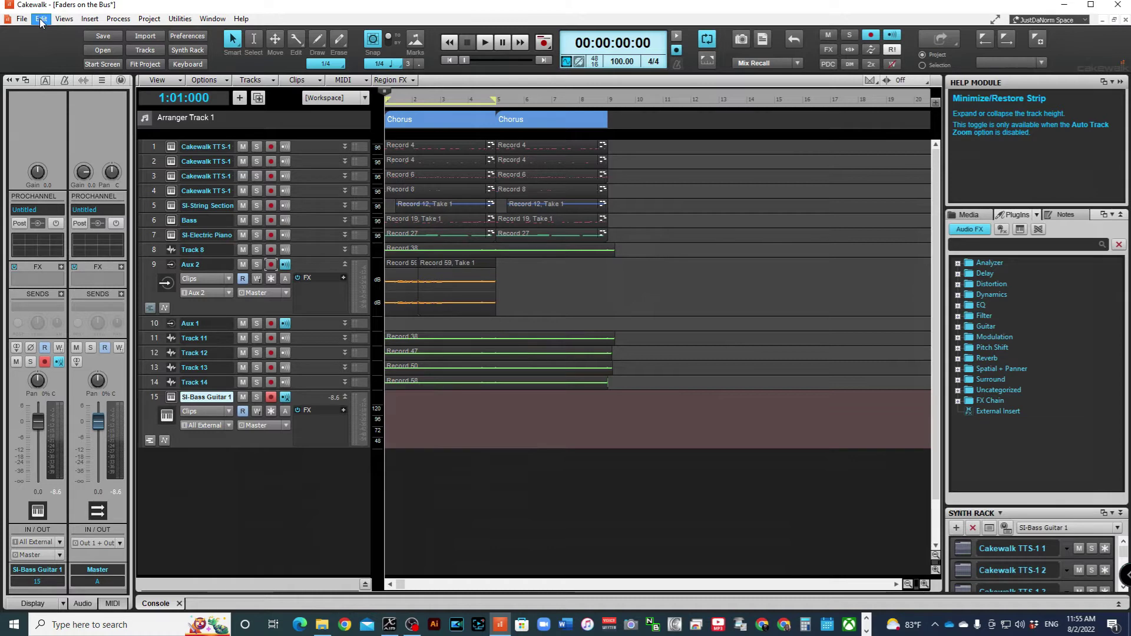
- Open the Computer Keyboard virtual controller and play bass notes, shifting up two octaves midway
click(41, 19)
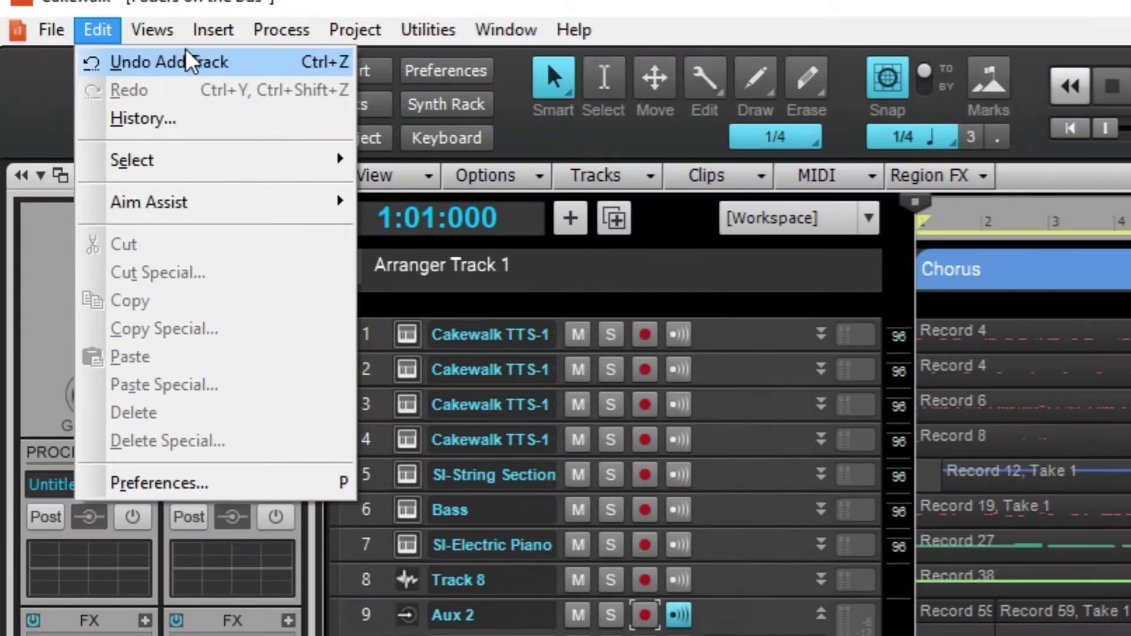
mouse_move(154, 31)
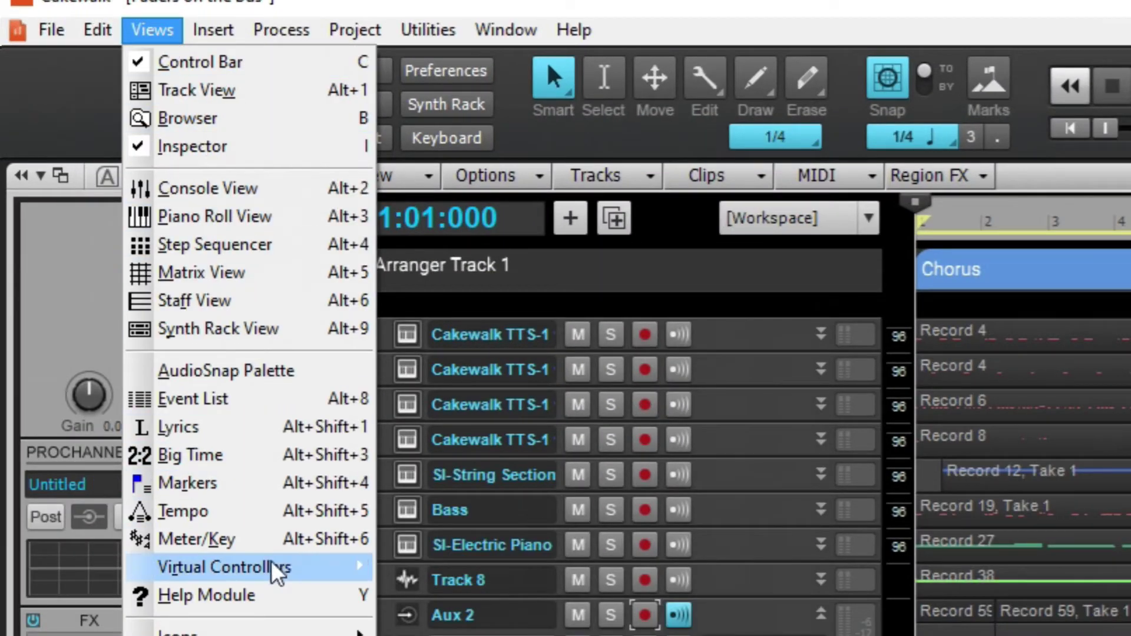
mouse_move(279, 574)
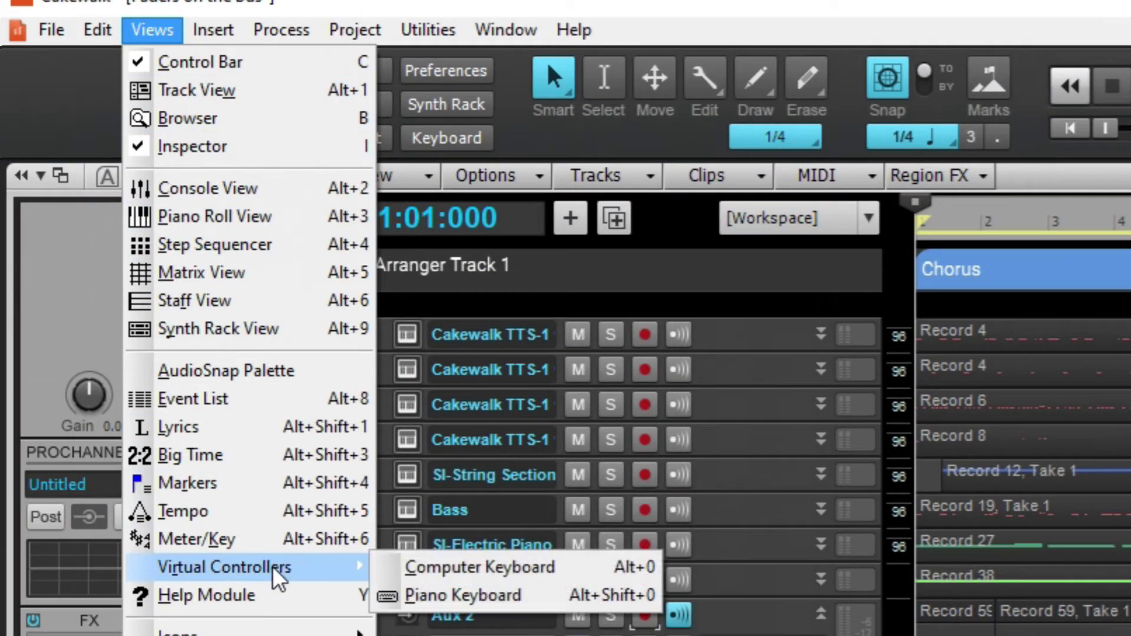
click(574, 569)
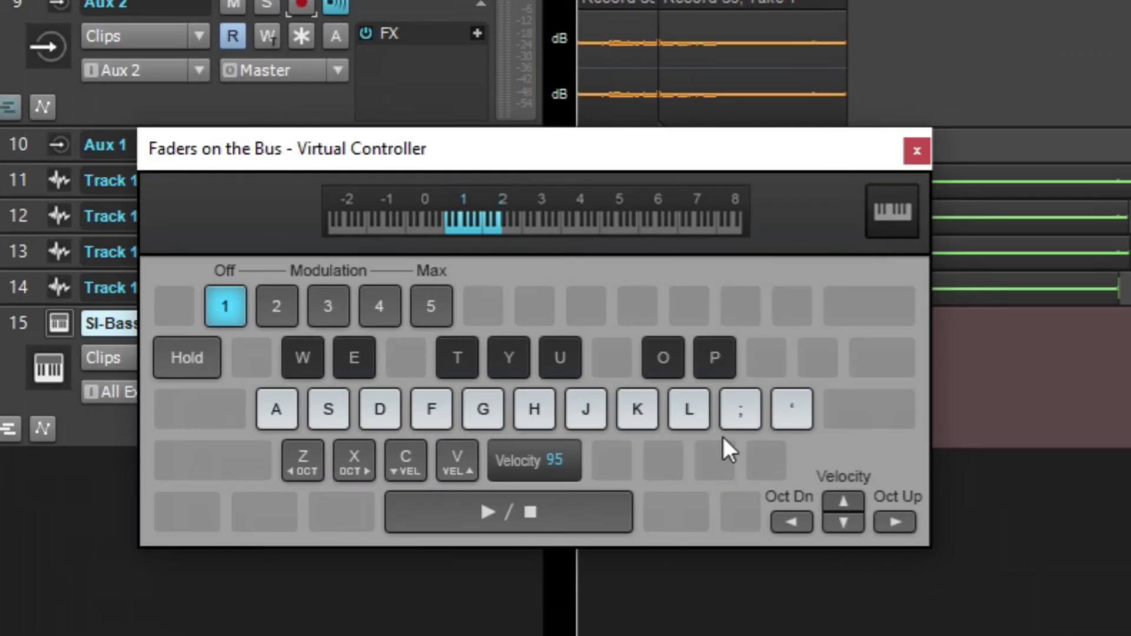
key(a)
key(s)
key(d)
key(t)
key(x)
key(x)
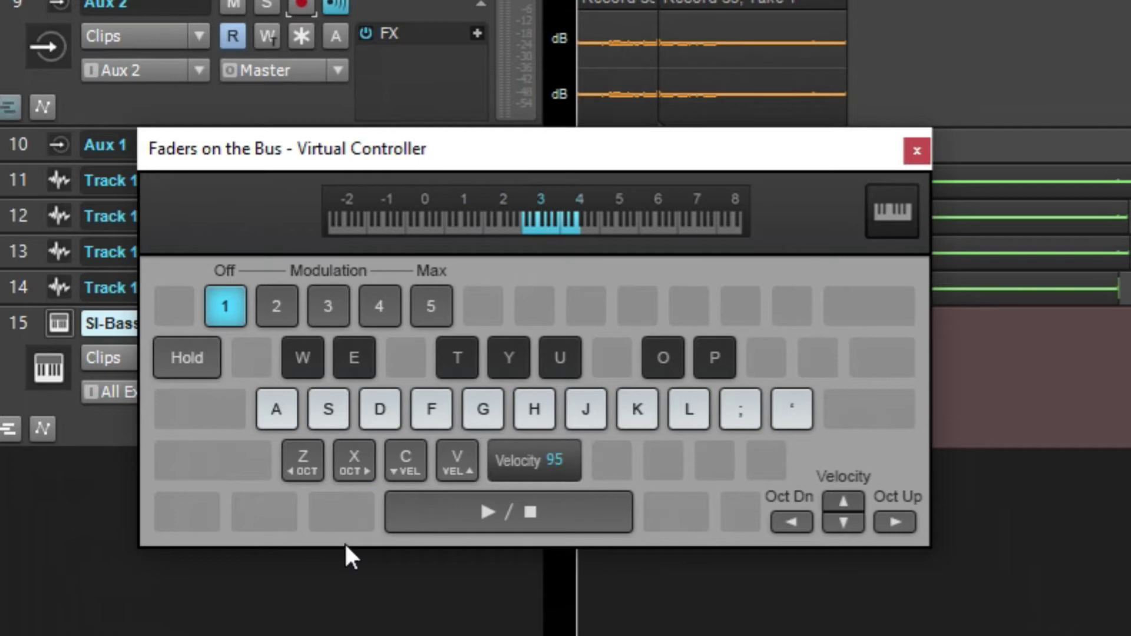
key(h)
key(h)
key(t)
key(t)
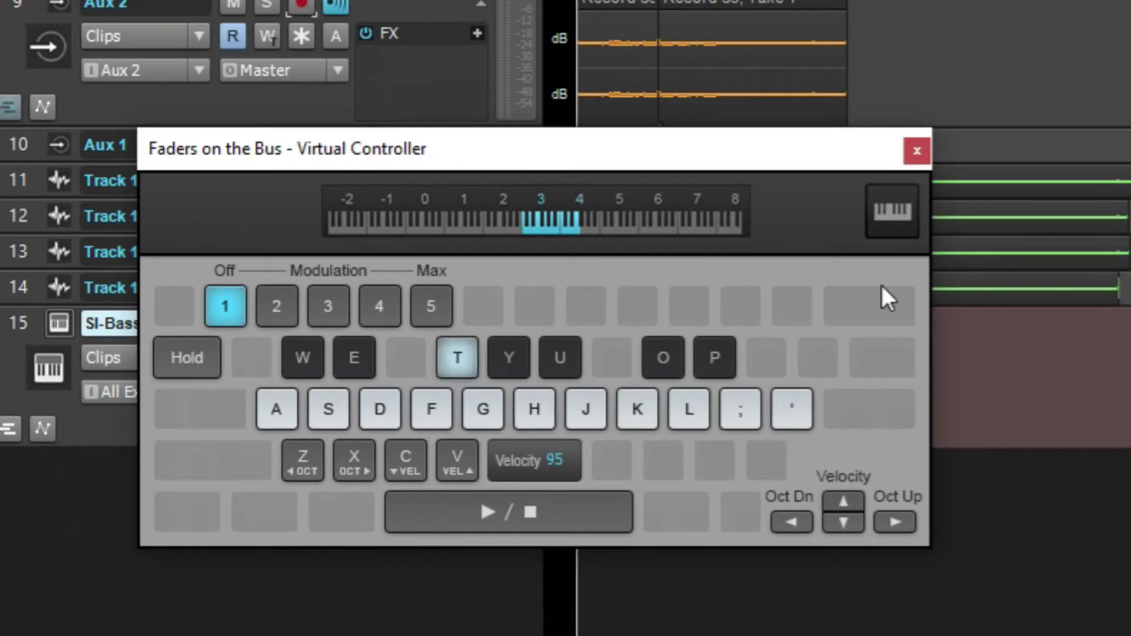
key(t)
- Close the virtual controller and set the audio buffer size to 1024 samples (21.3 msec) in Preferences
click(916, 151)
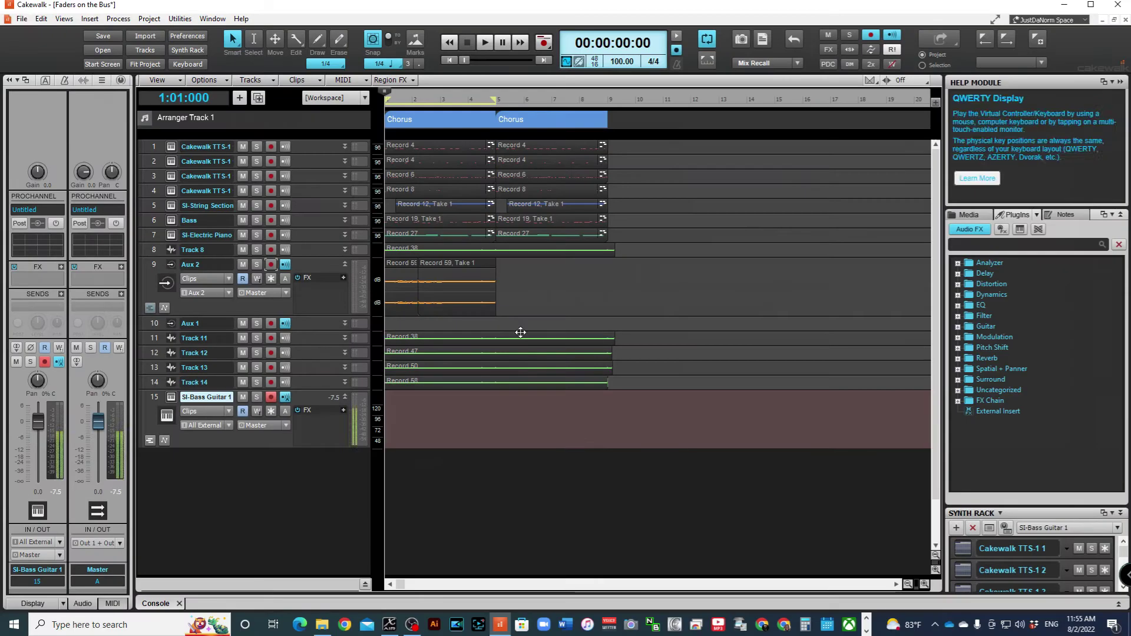
click(22, 19)
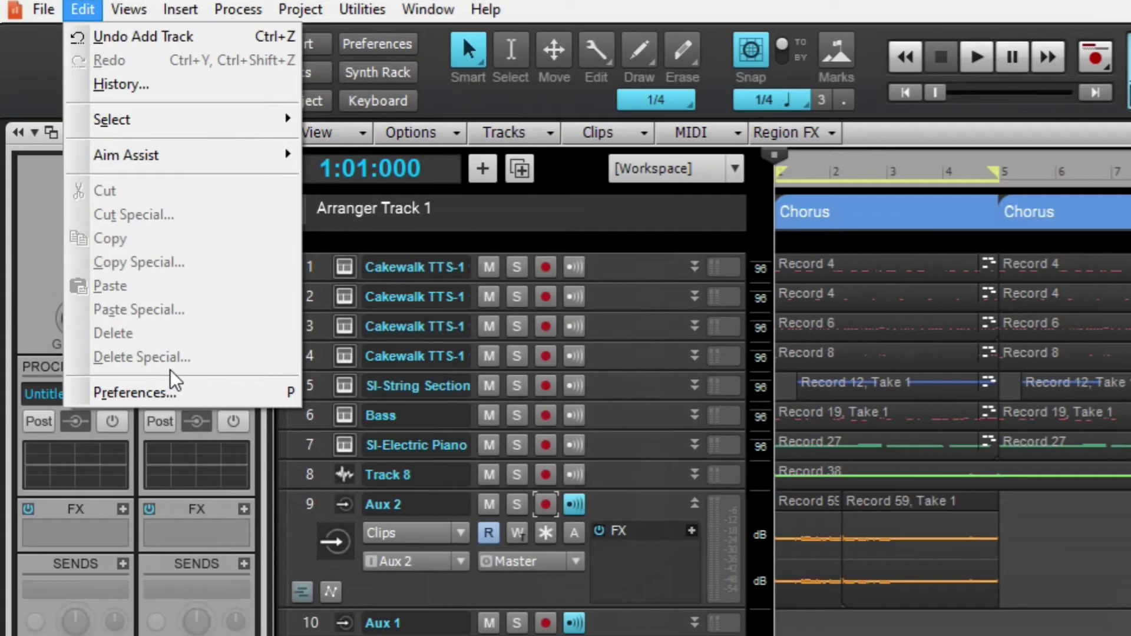
click(64, 208)
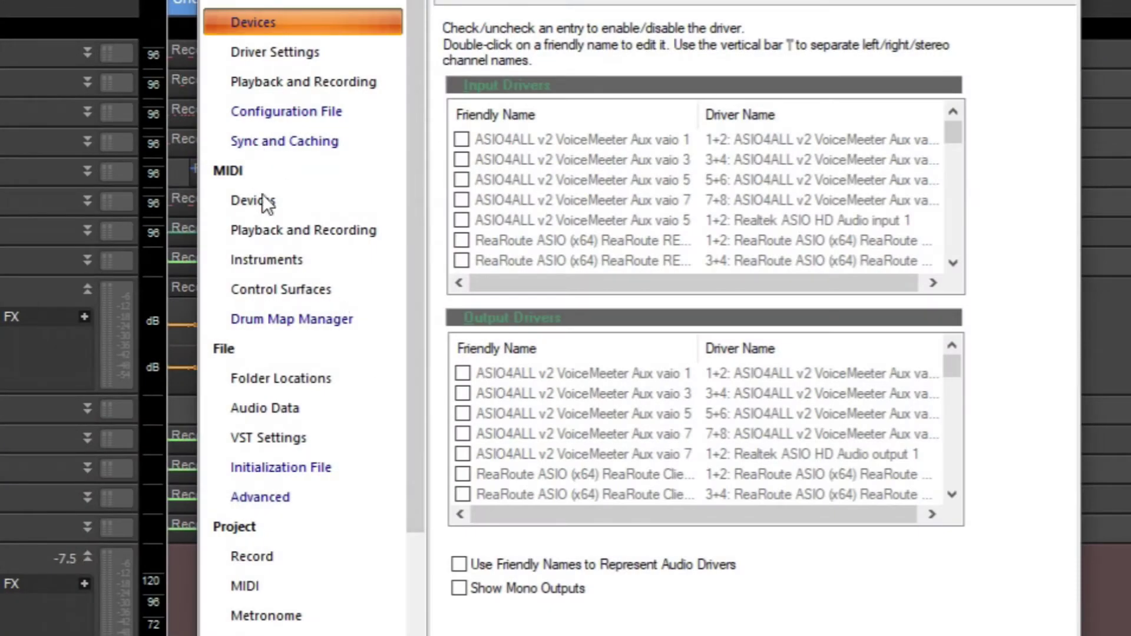
click(281, 52)
click(282, 89)
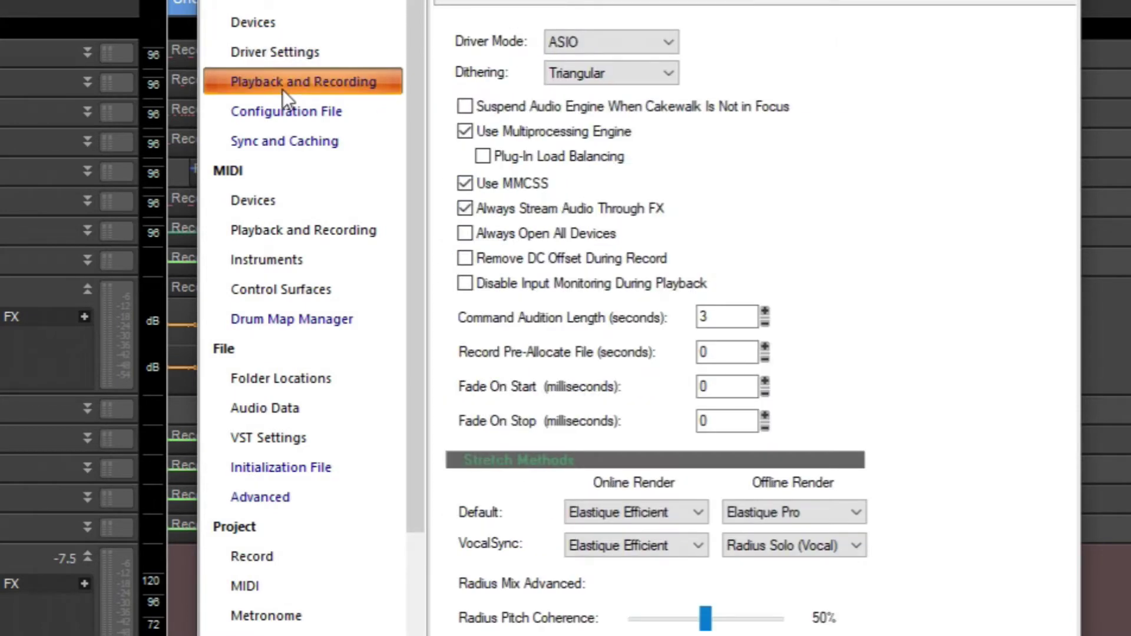
click(285, 52)
drag(731, 341, 617, 349)
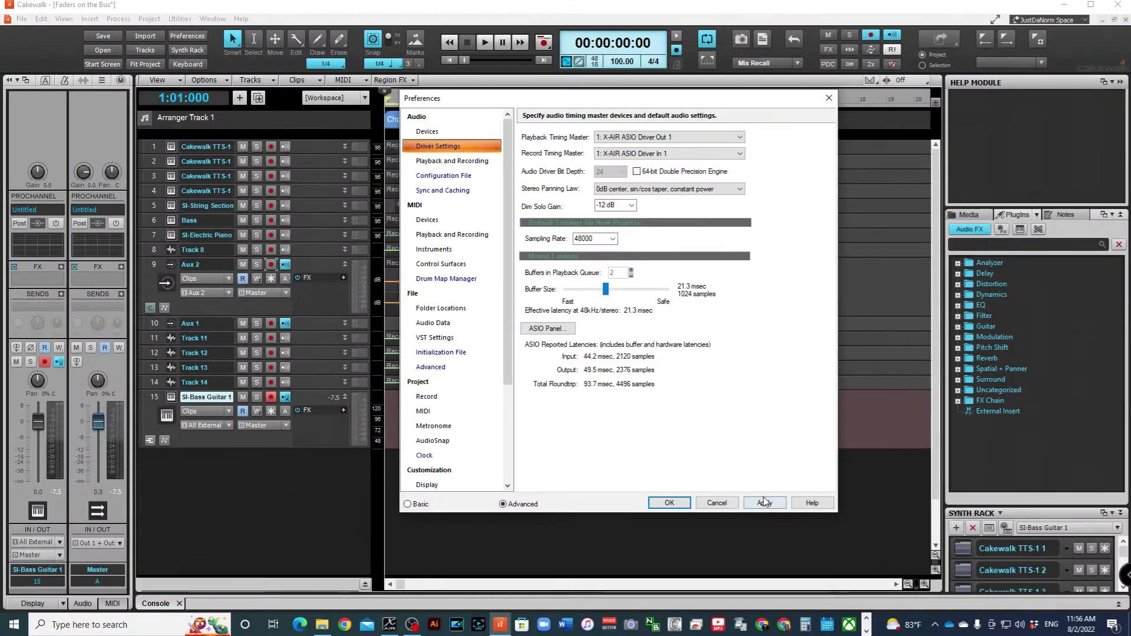
key(Return)
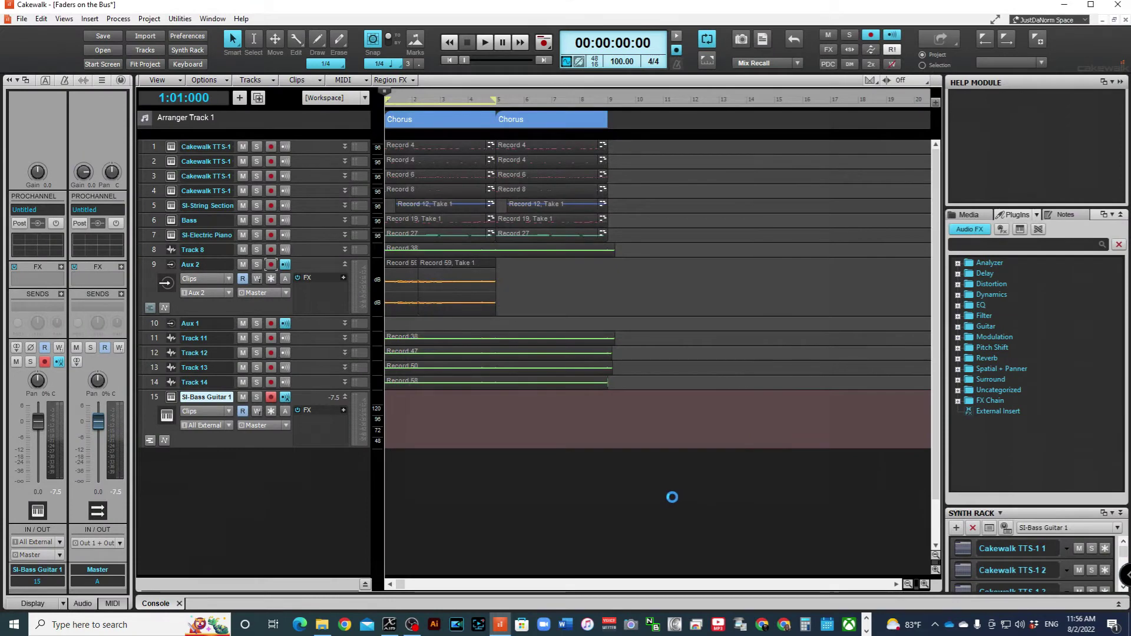
- Reopen the virtual controller, shift it up two octaves, try a few notes, and reposition it
key(alt+0)
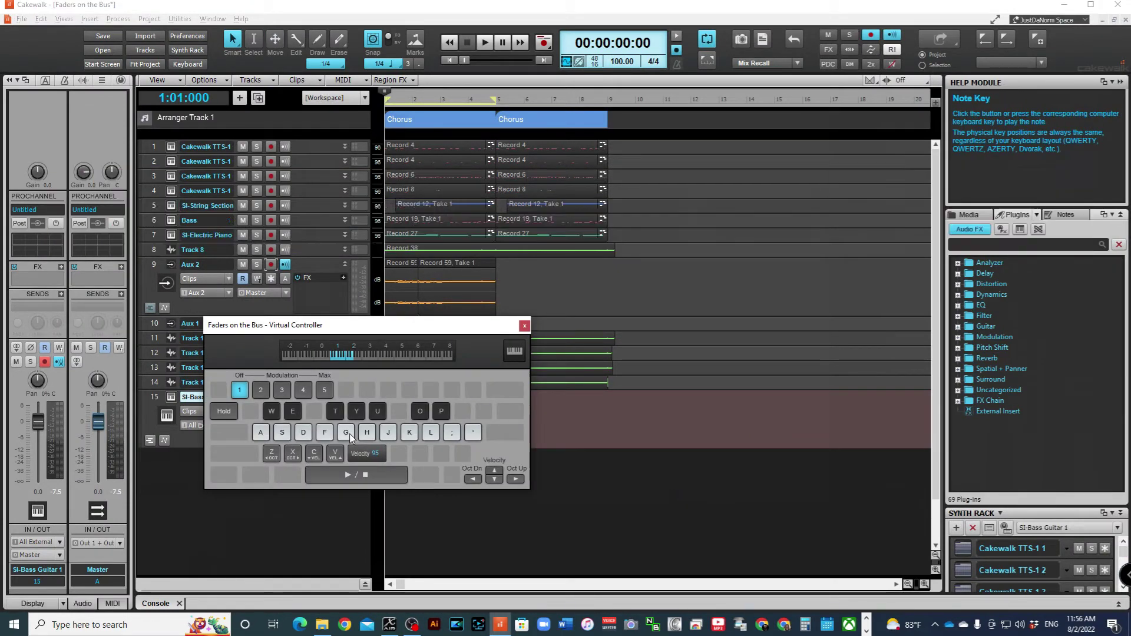
click(319, 433)
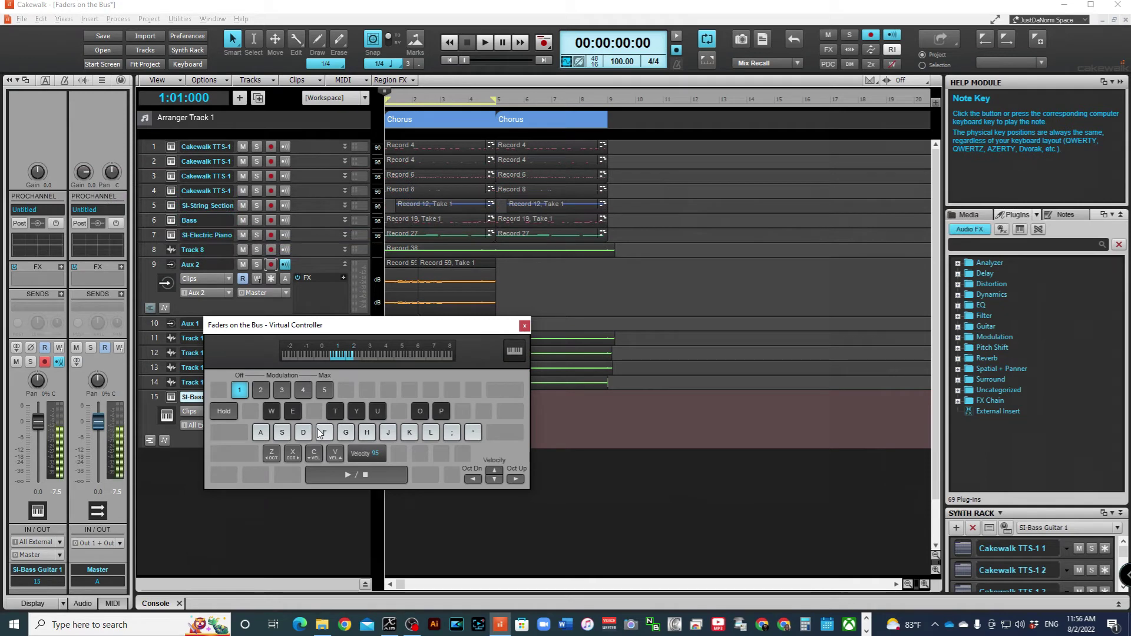
key(x)
key(x)
key(t)
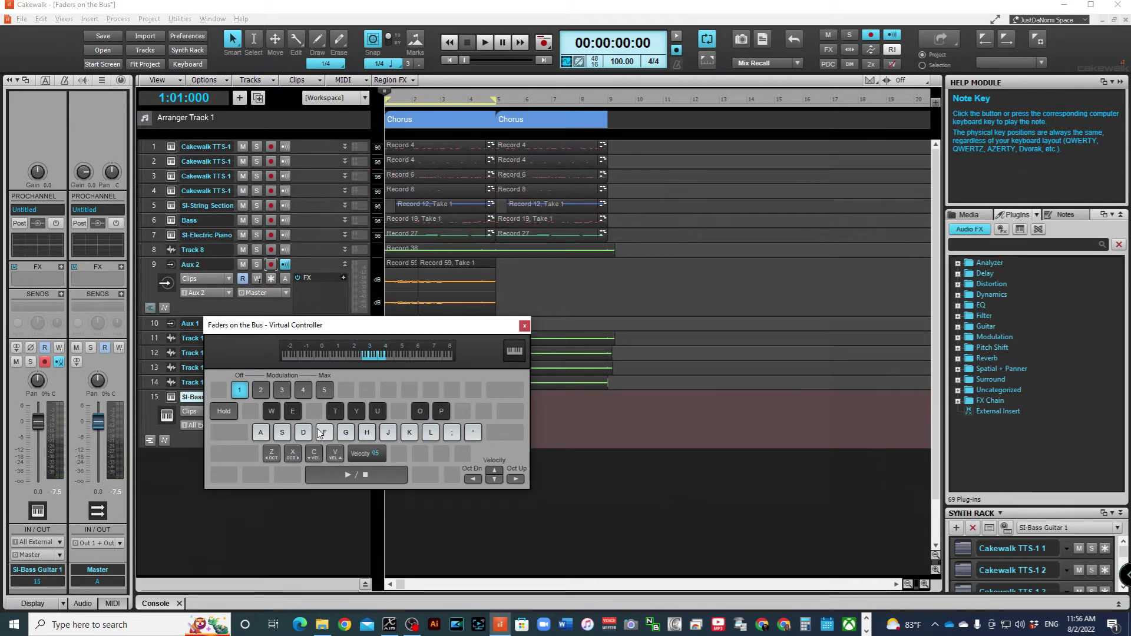
key(u)
key(h)
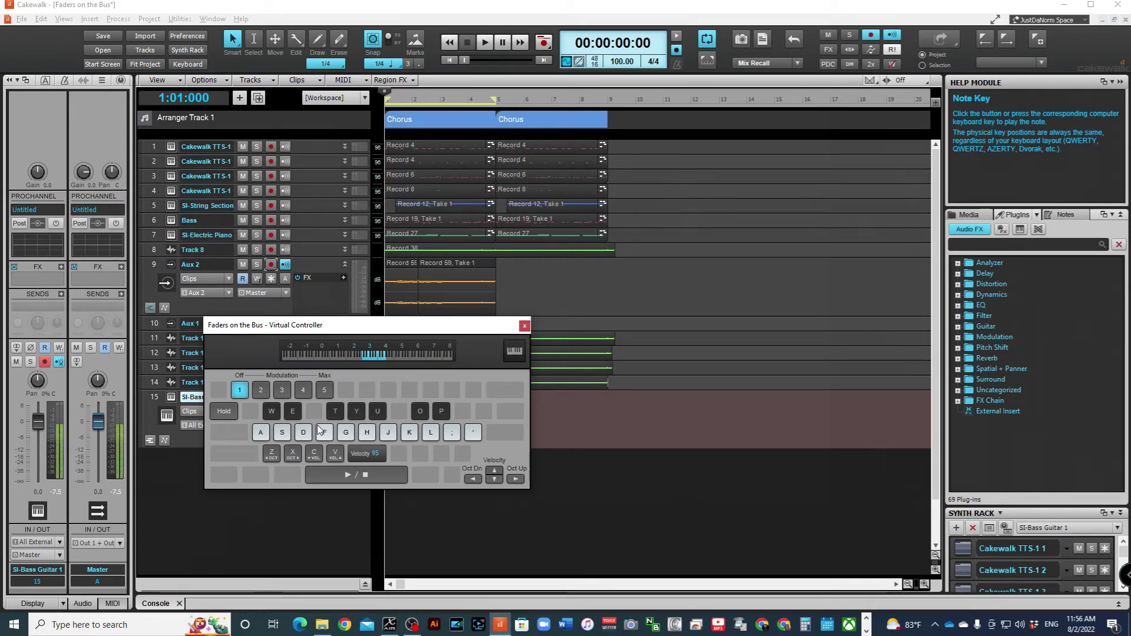
drag(234, 328, 573, 191)
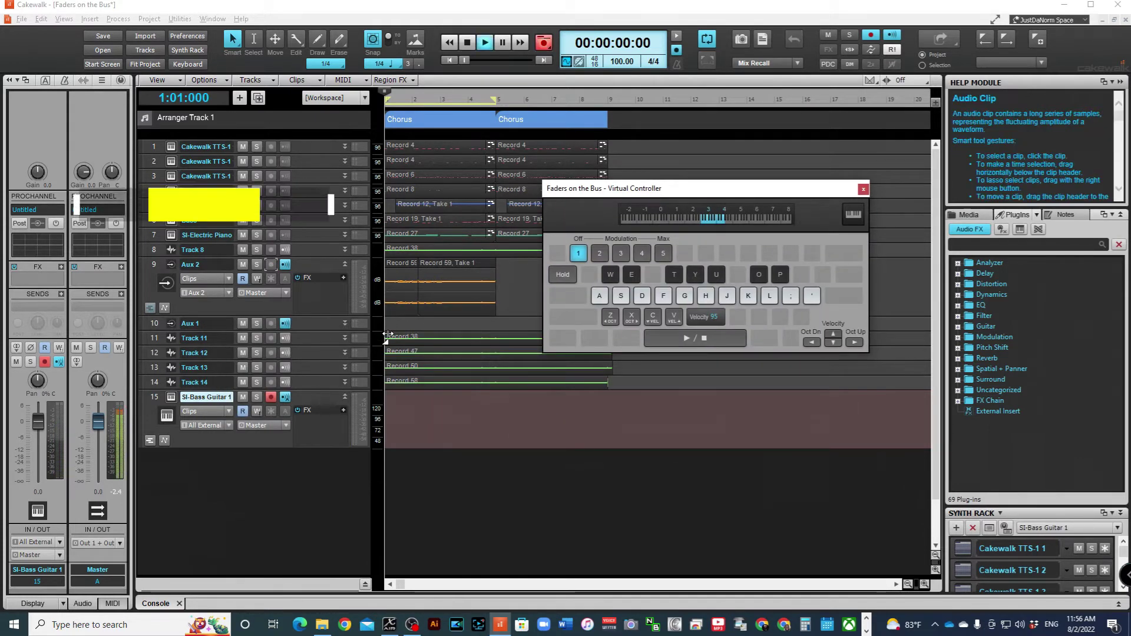
- Record a bass phrase onto SI-Bass Guitar 1 and stop, producing 'Record 1, Take 2'
key(space)
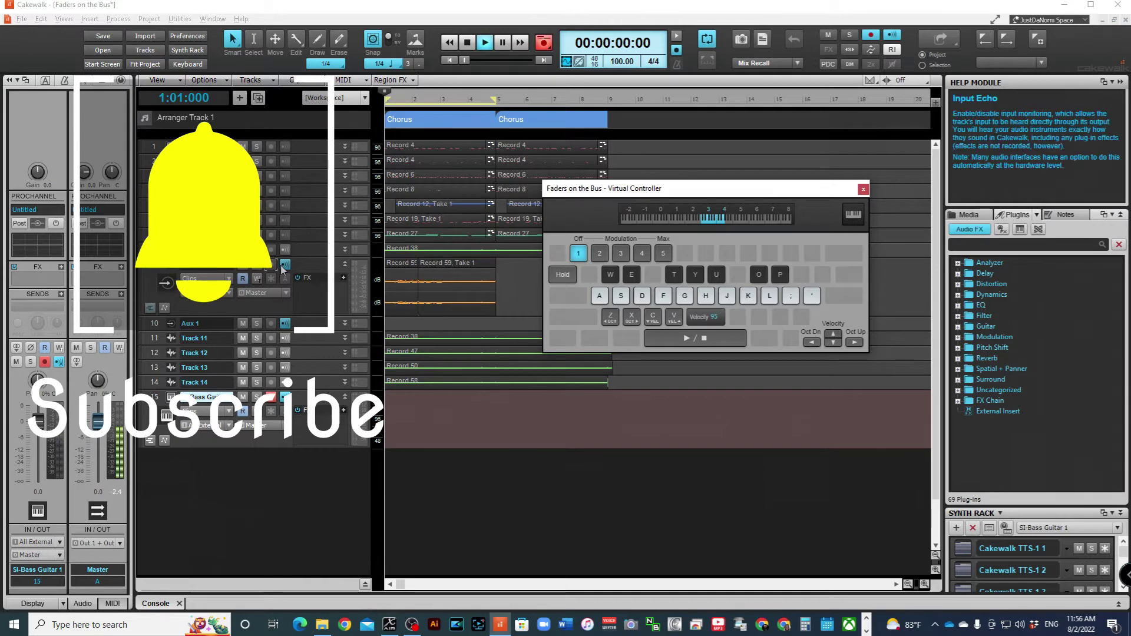
key(t)
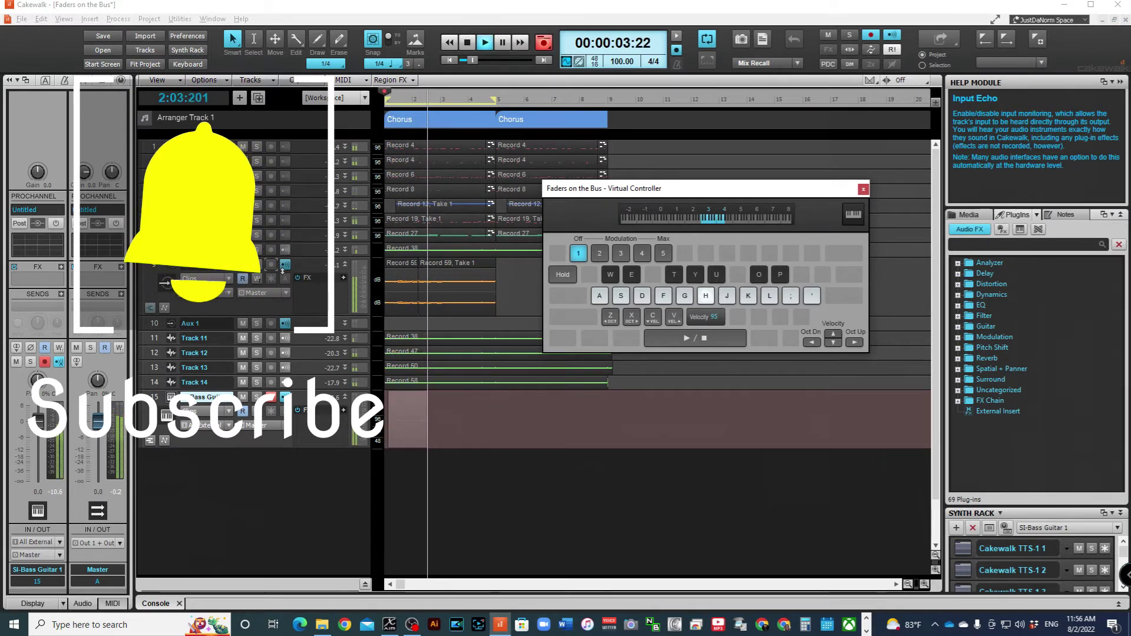
key(k)
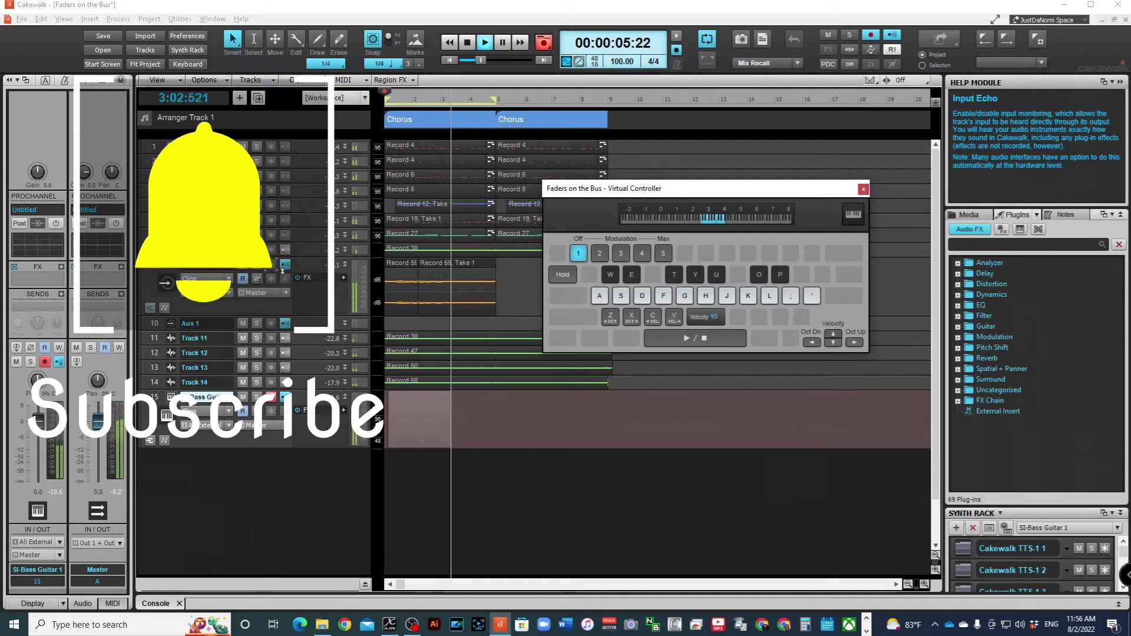
key(o)
key(o)
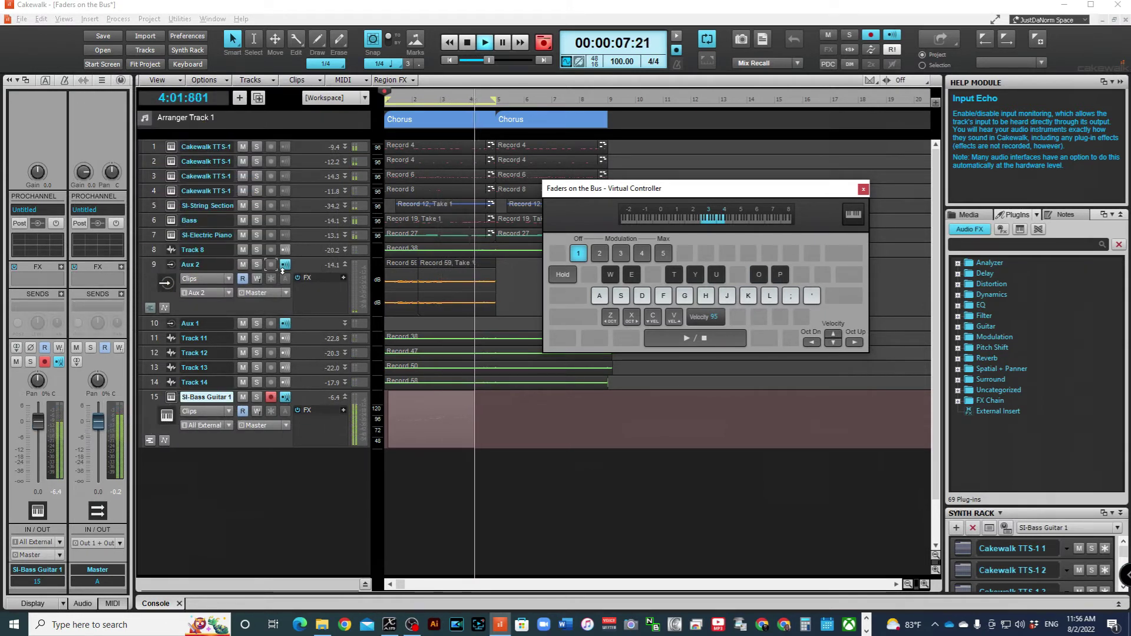
key(j)
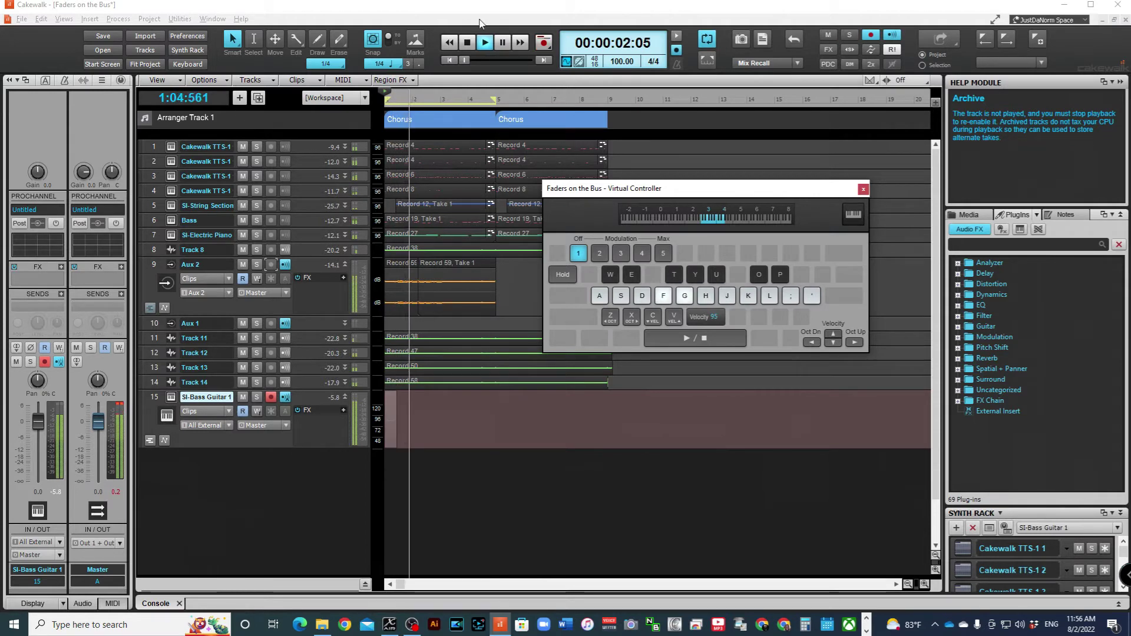
key(f)
key(g)
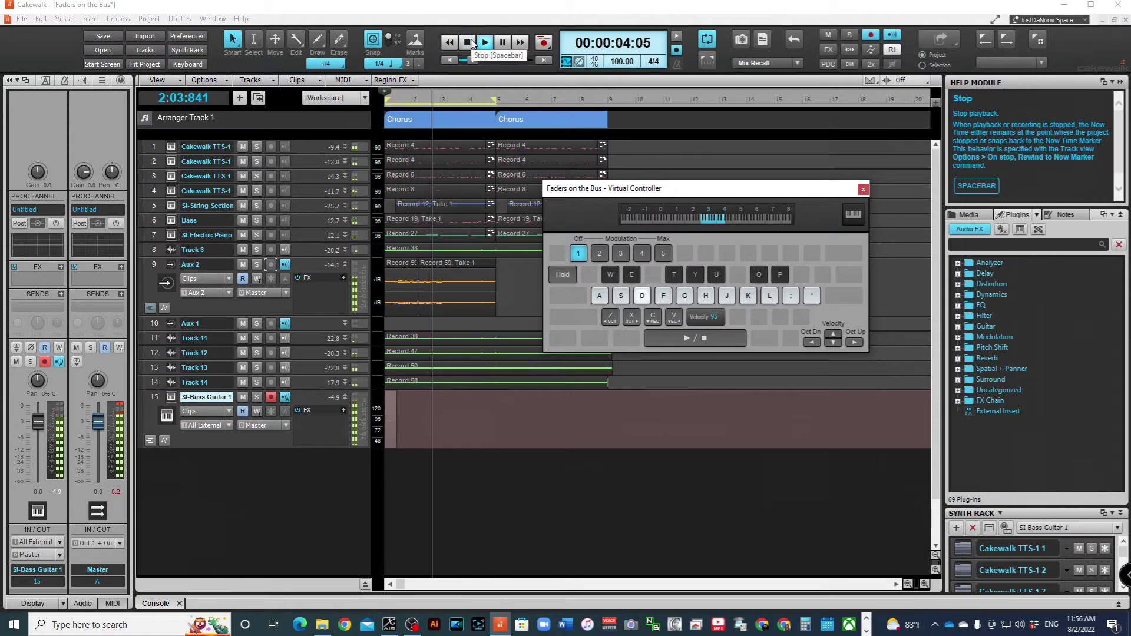
click(468, 43)
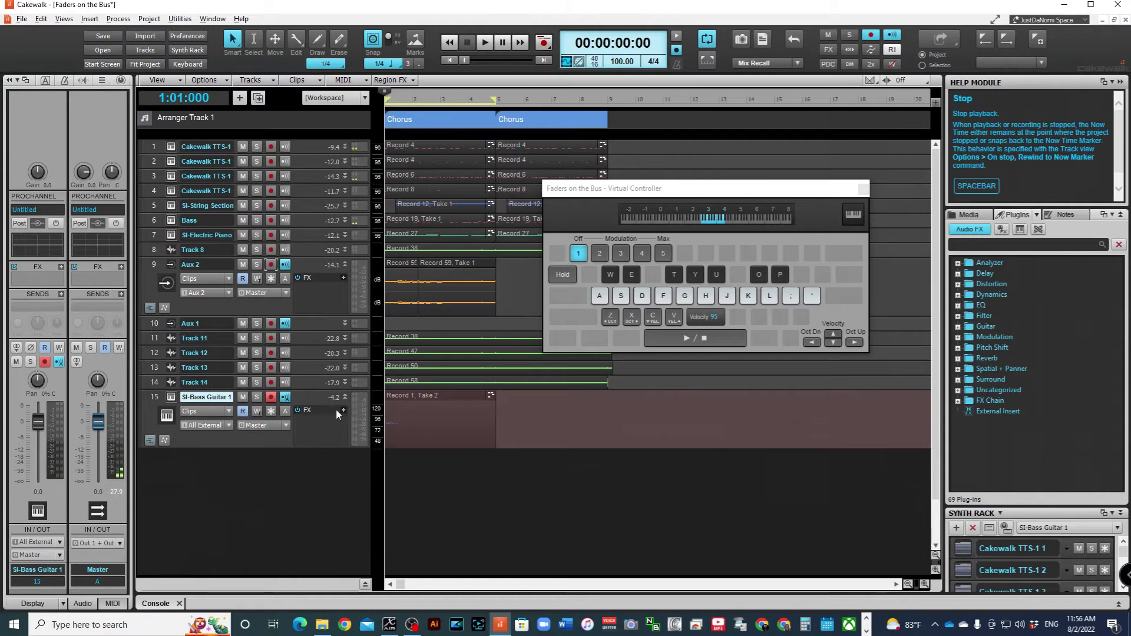
- Solo SI-Bass Guitar 1, play the take back, and close the Virtual Controller window
click(257, 397)
key(space)
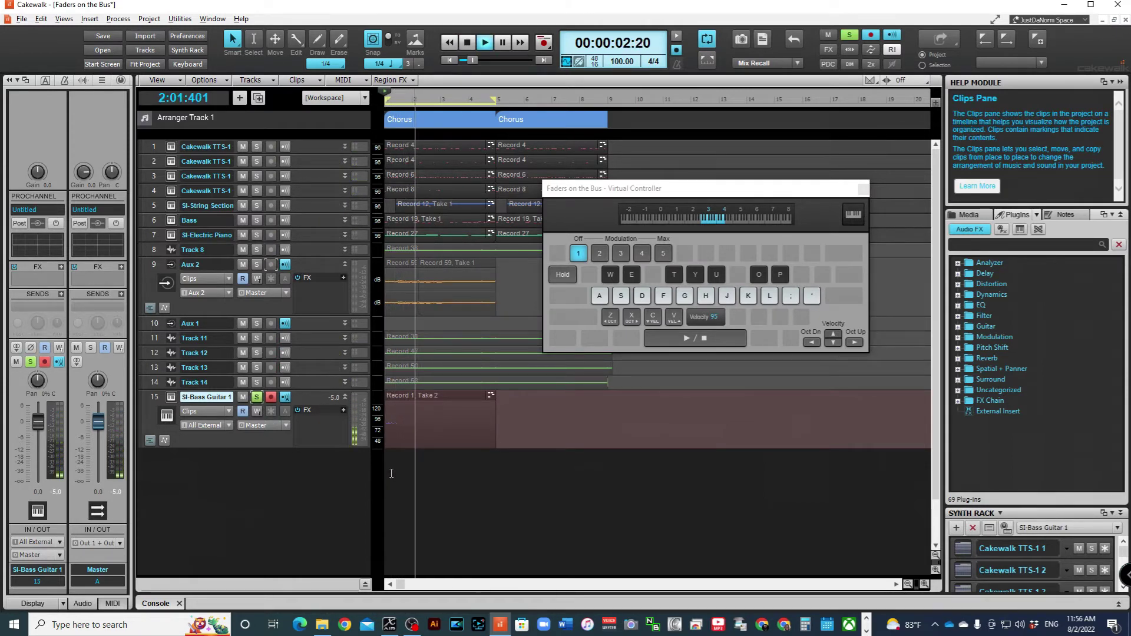
key(space)
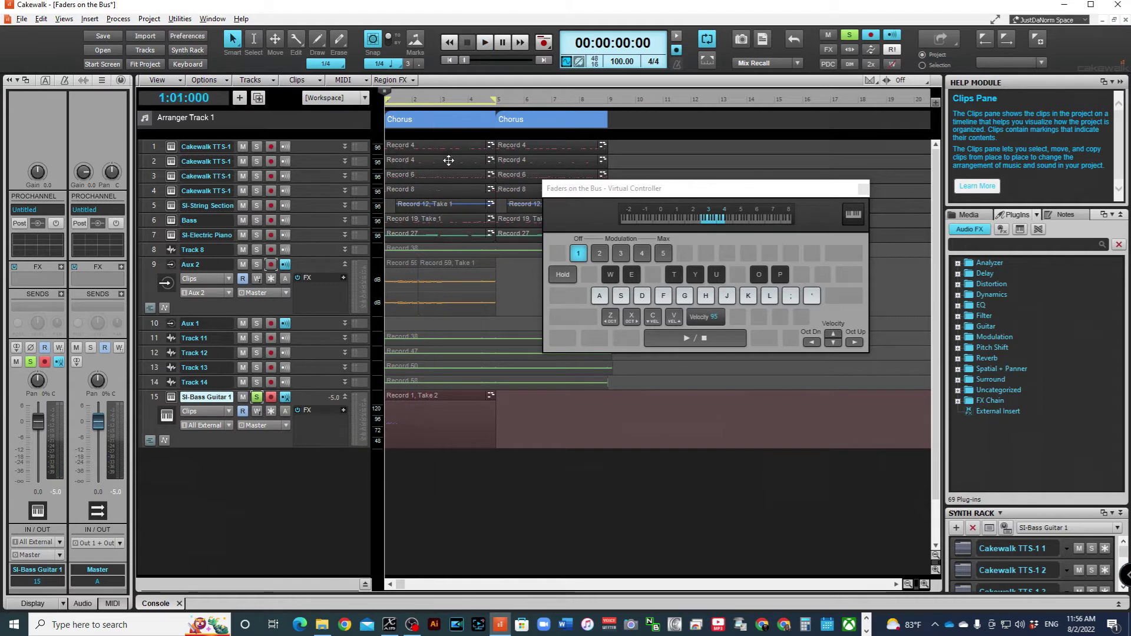
click(863, 188)
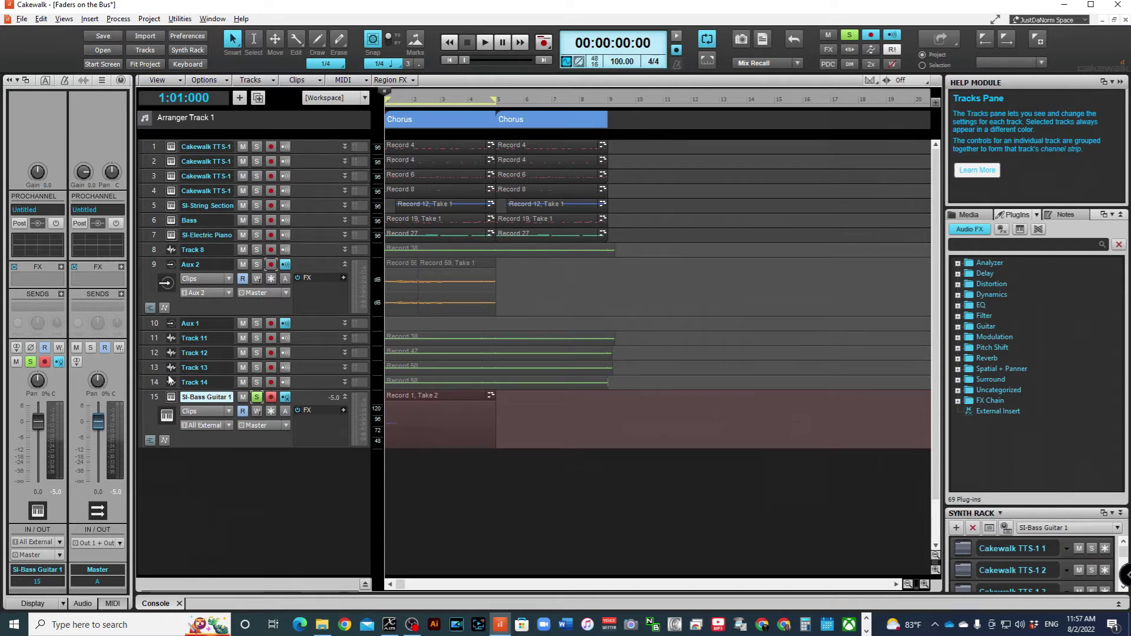
right_click(187, 479)
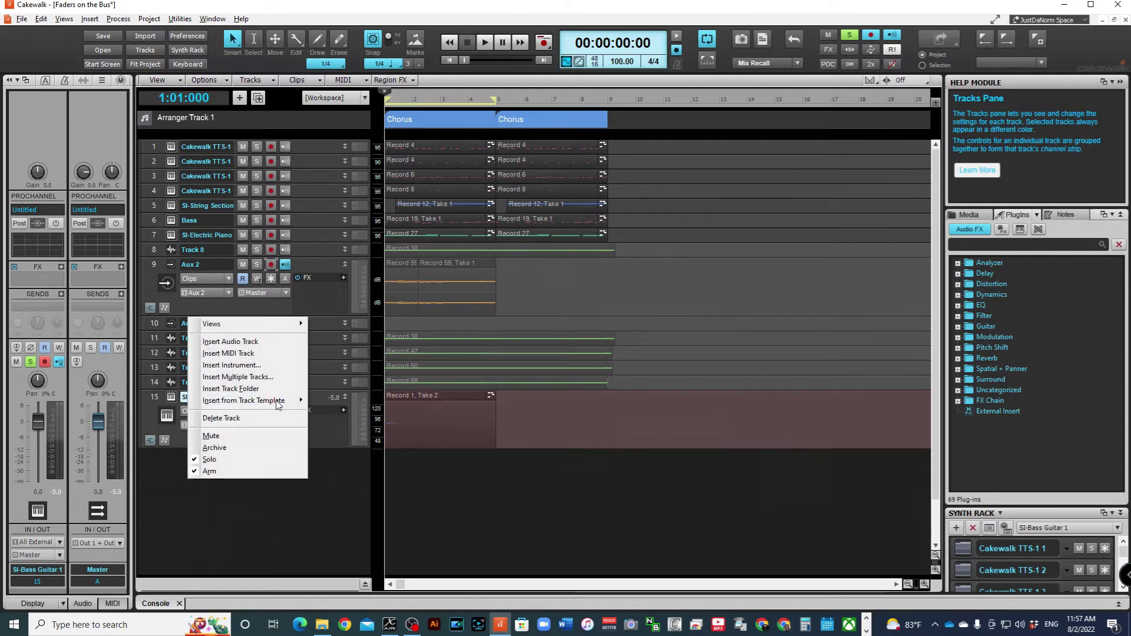
- Add audio Track 16 and MIDI Track 17, and insert a Cakewalk TTS-1 soft synth on Track 16
click(268, 342)
right_click(211, 492)
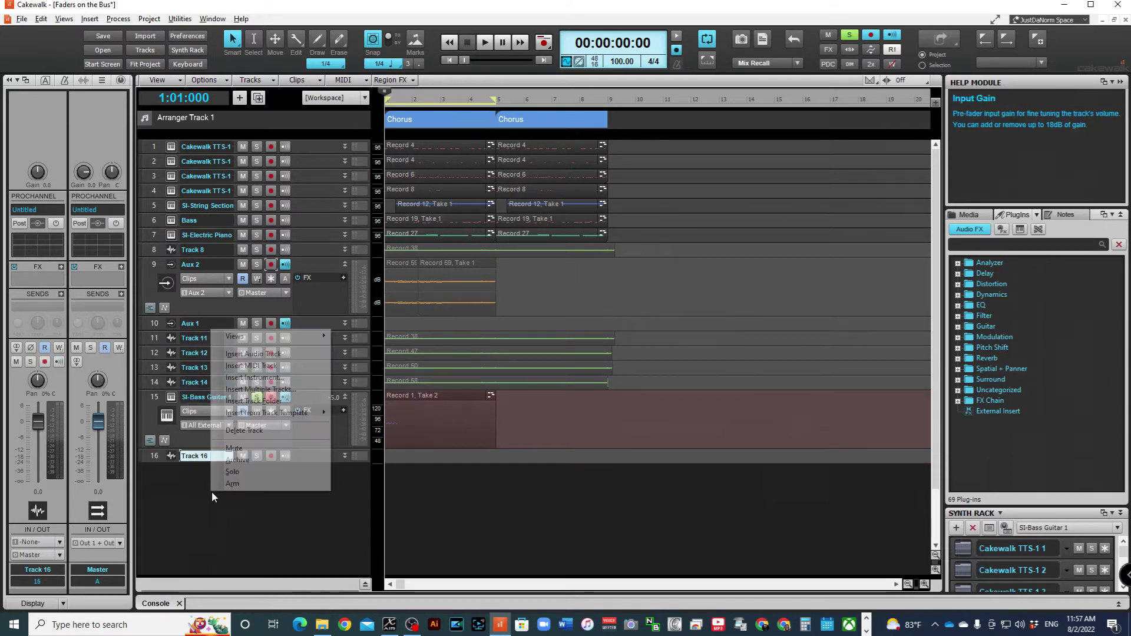
click(295, 362)
right_click(322, 489)
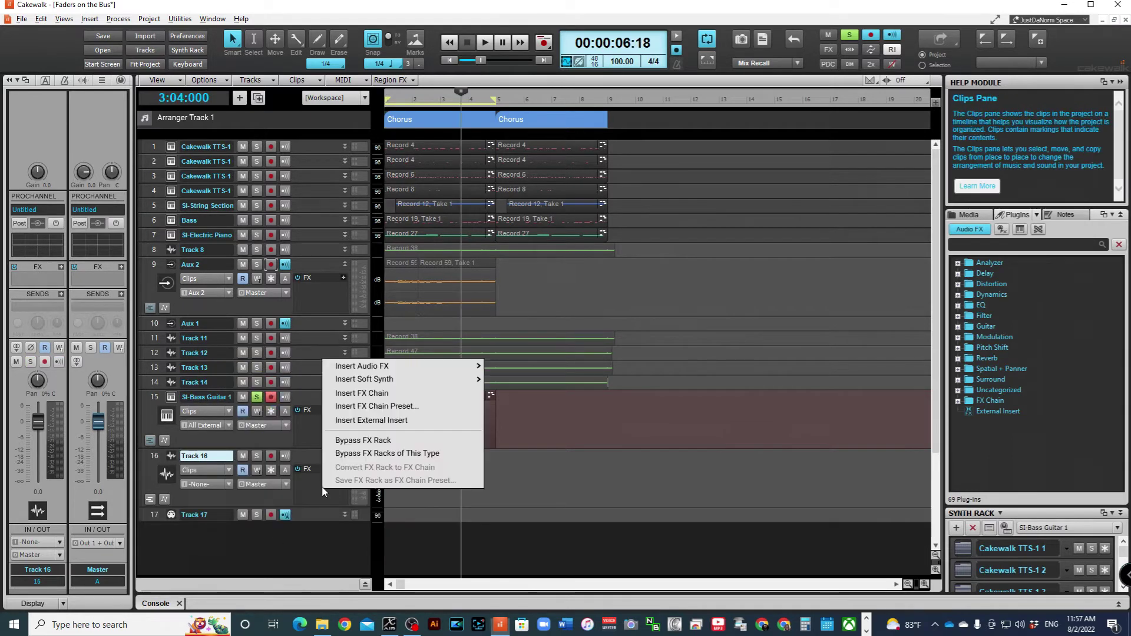
mouse_move(457, 368)
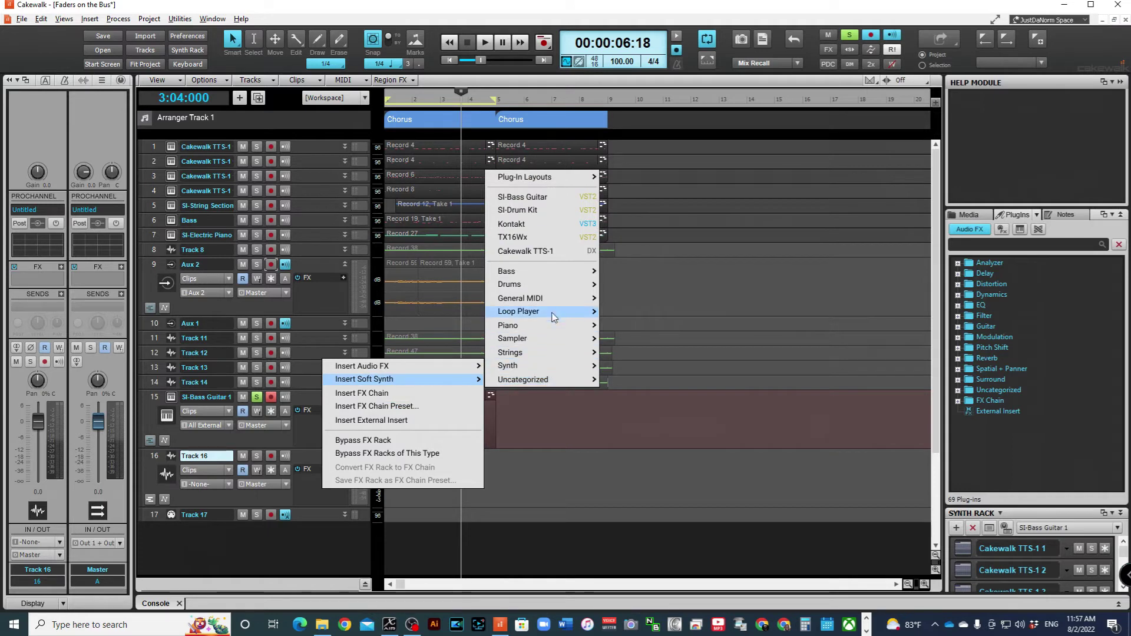
click(547, 252)
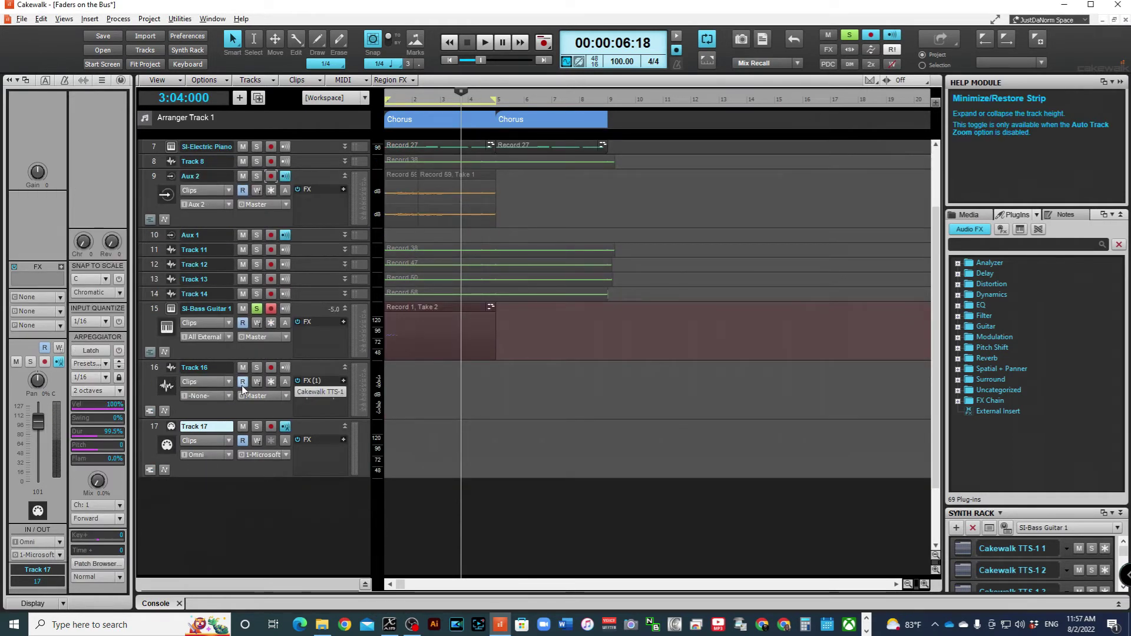
- Route Track 17's output to 10-Cakewalk TTS-1 6 and rewind to the project start
click(304, 366)
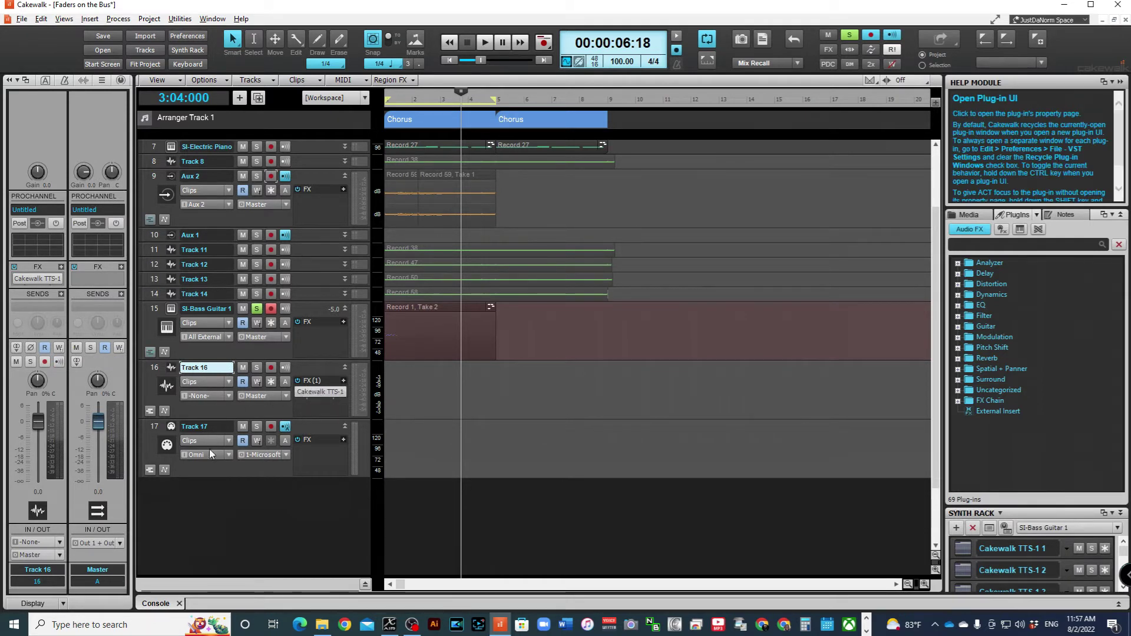
click(216, 463)
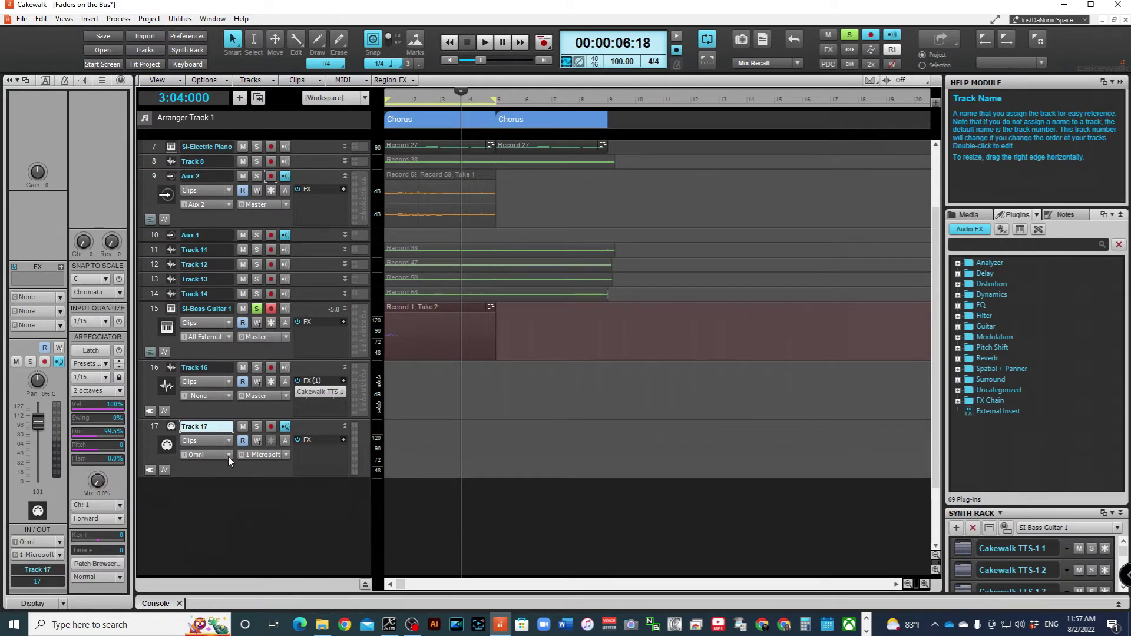
click(286, 456)
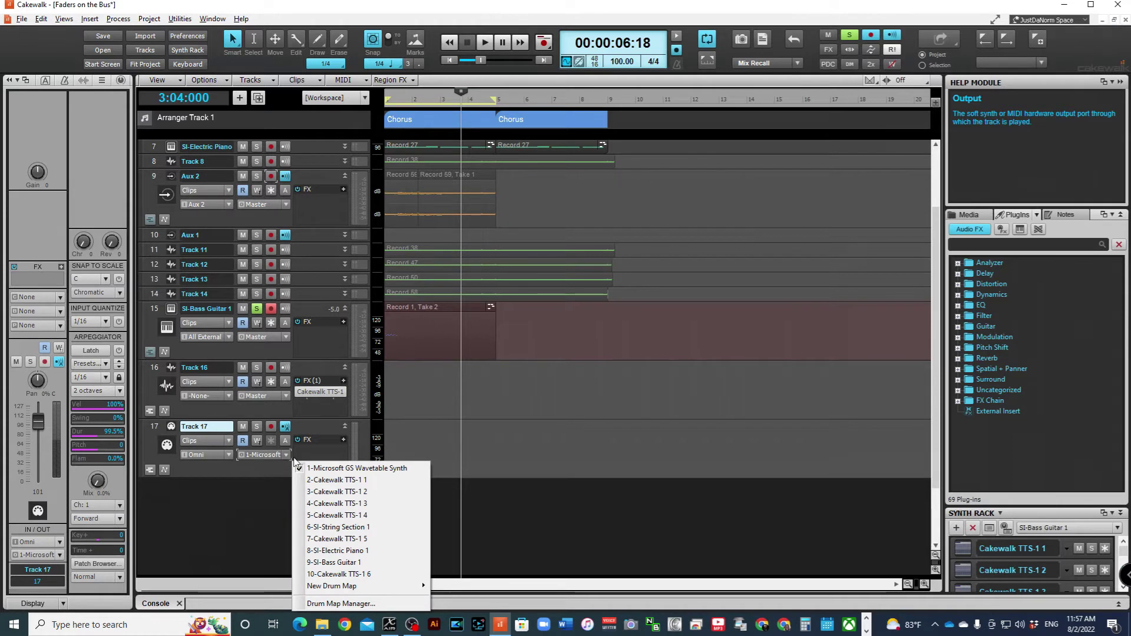
click(369, 575)
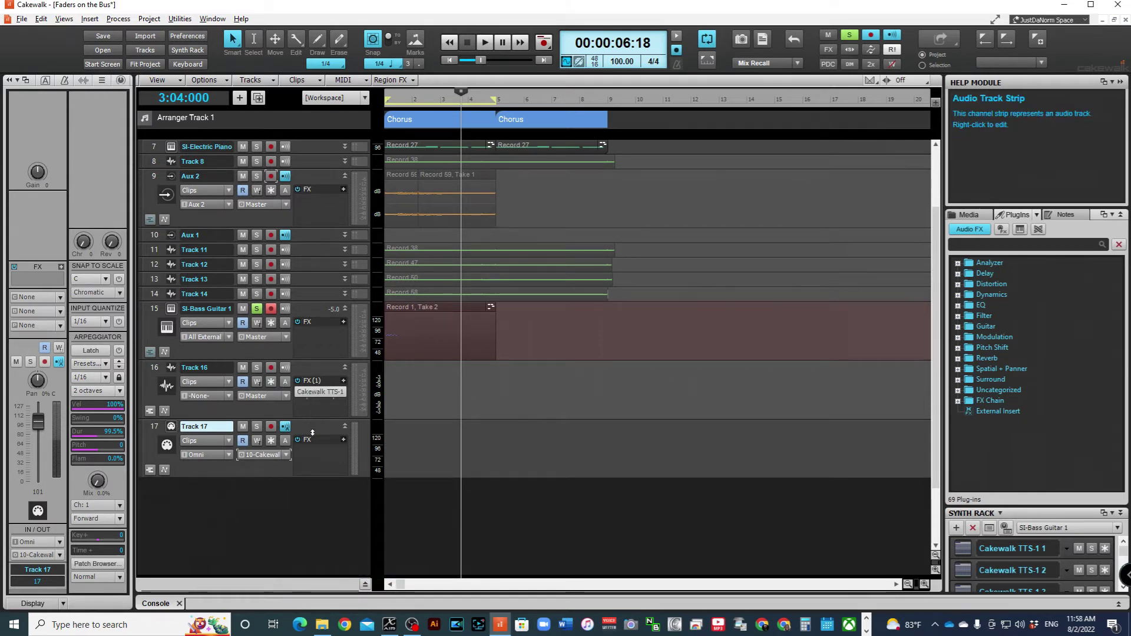
click(448, 61)
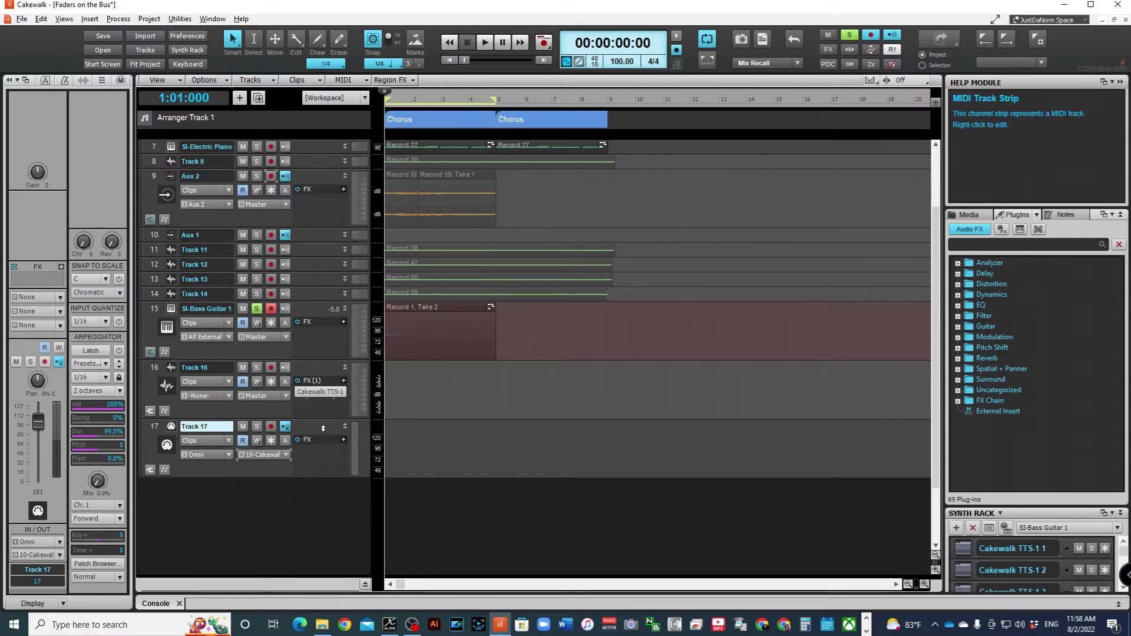
- Bring back the virtual keyboard, arm Track 17 instead of track 15, and start recording notes
key(alt+shift+6)
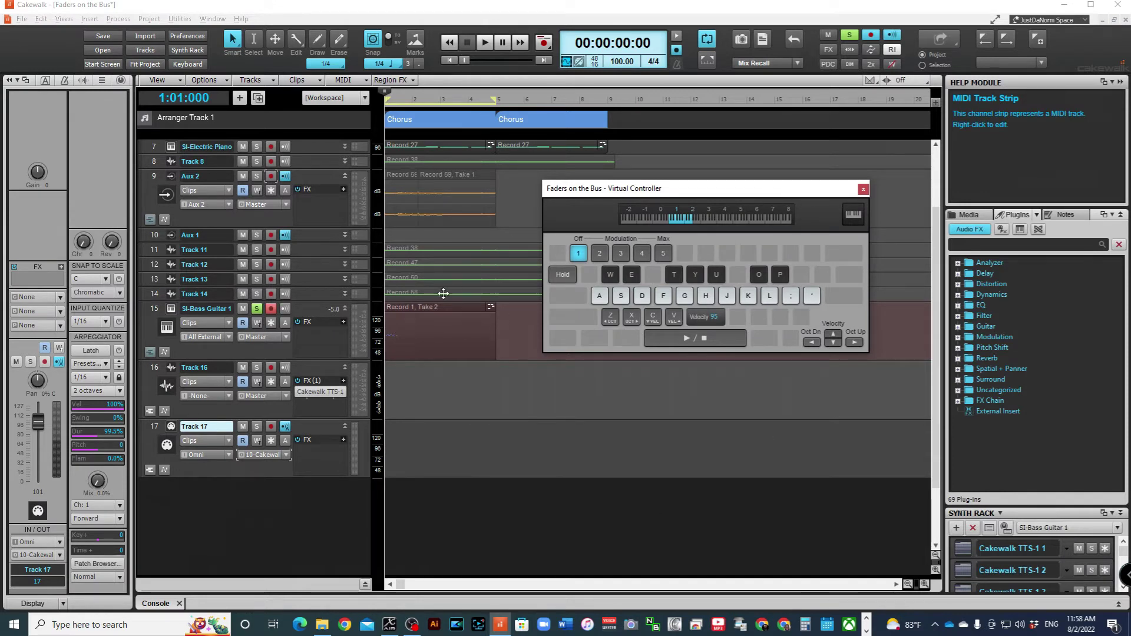
click(271, 428)
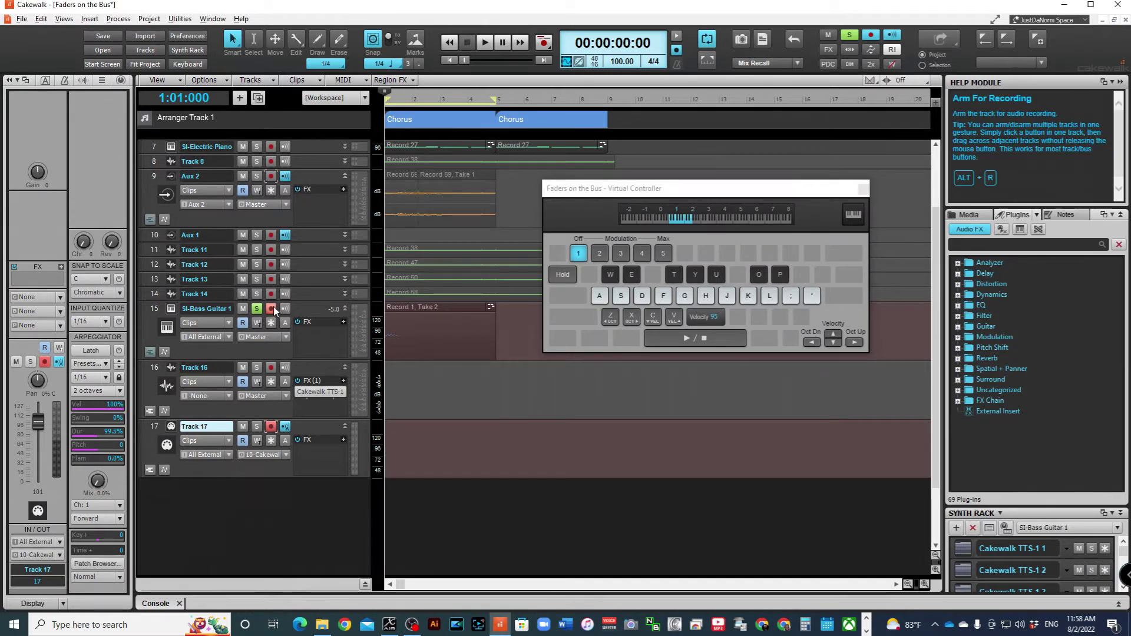
click(272, 309)
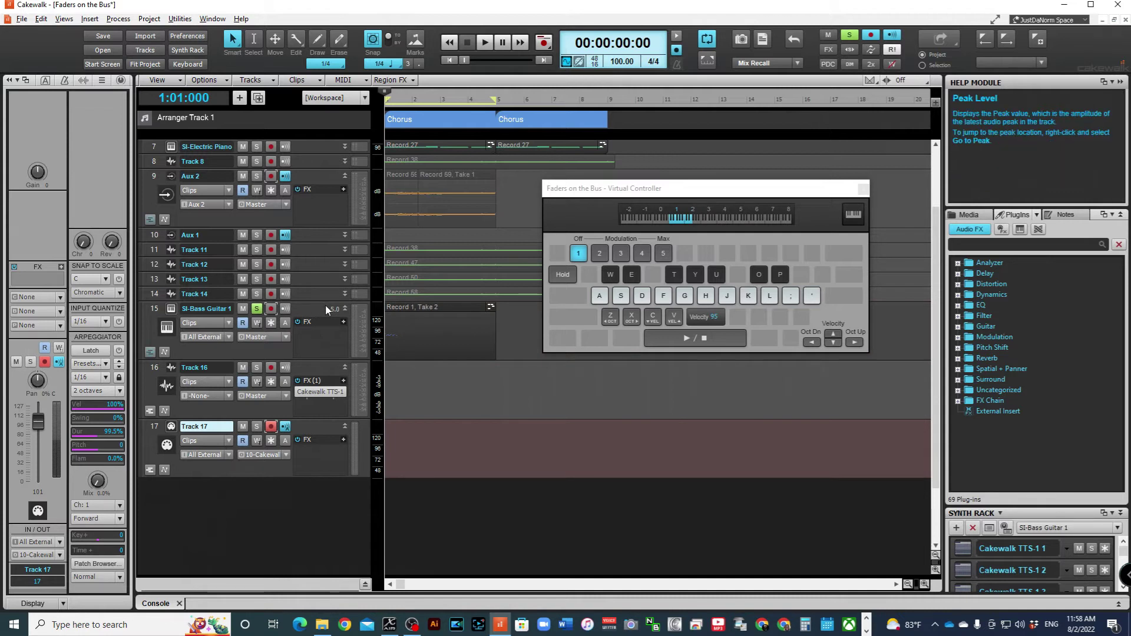
key(r)
key(f)
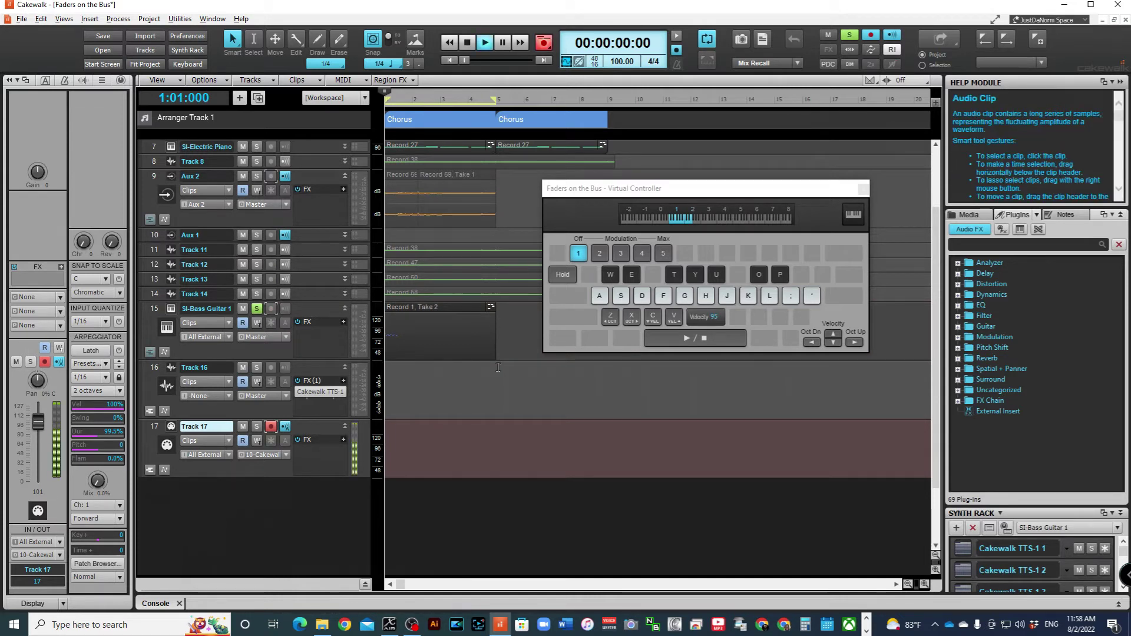
key(g)
key(d)
key(g)
key(f)
- Unsolo SI-Bass Guitar 1, finish the Record 2 clip on Track 17, then solo and play Track 17
click(256, 309)
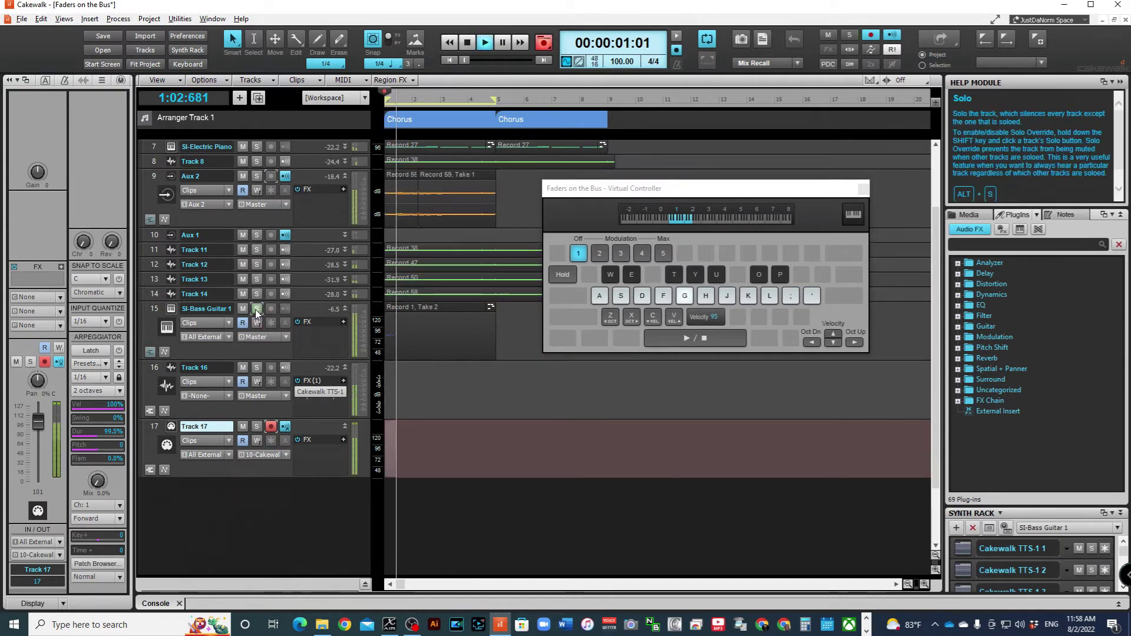
key(f)
key(j)
key(j)
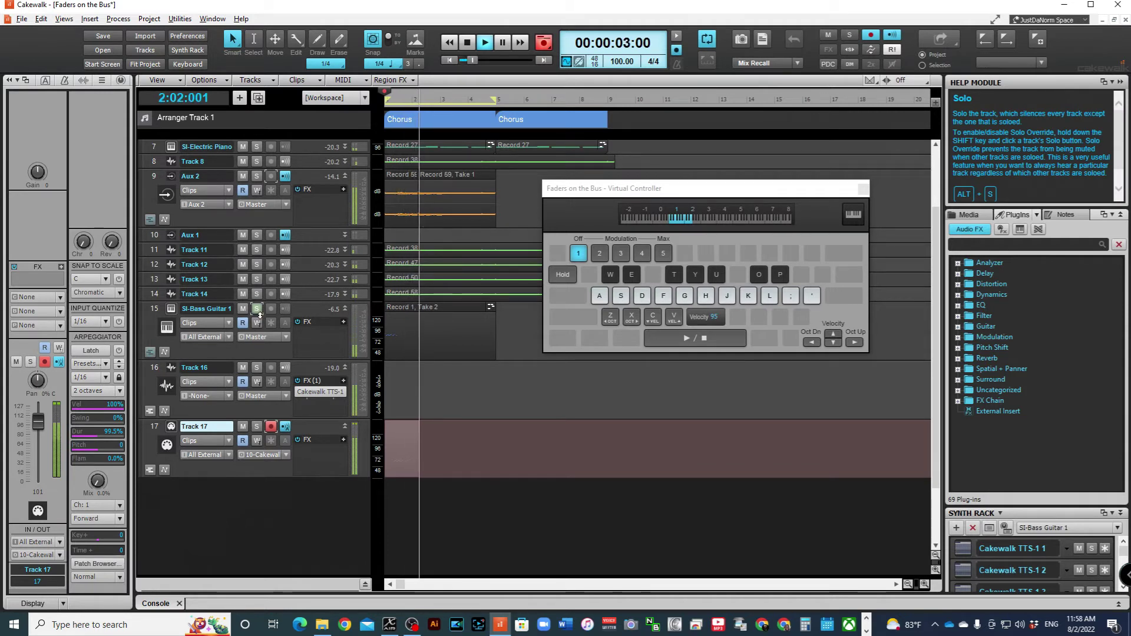
key(u)
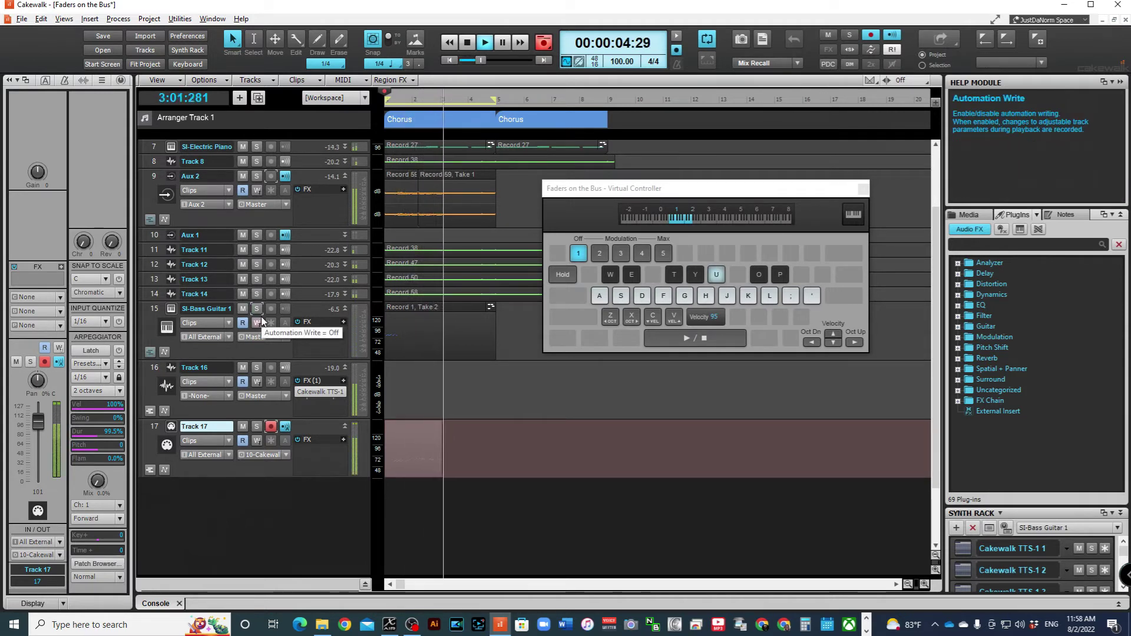
key(g)
key(f)
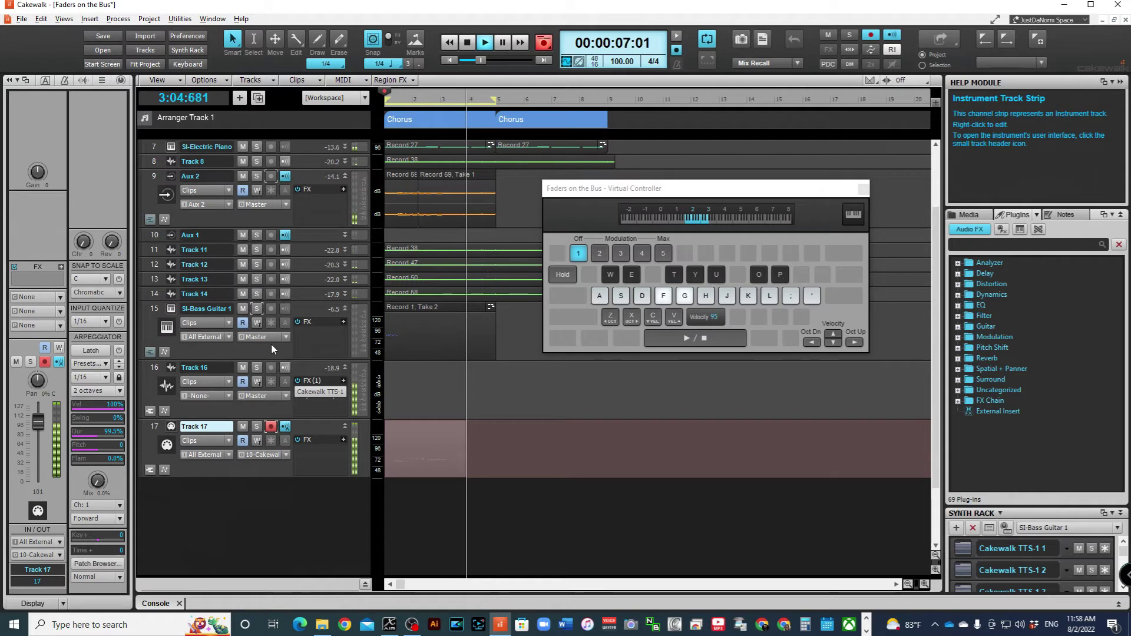
key(d)
key(space)
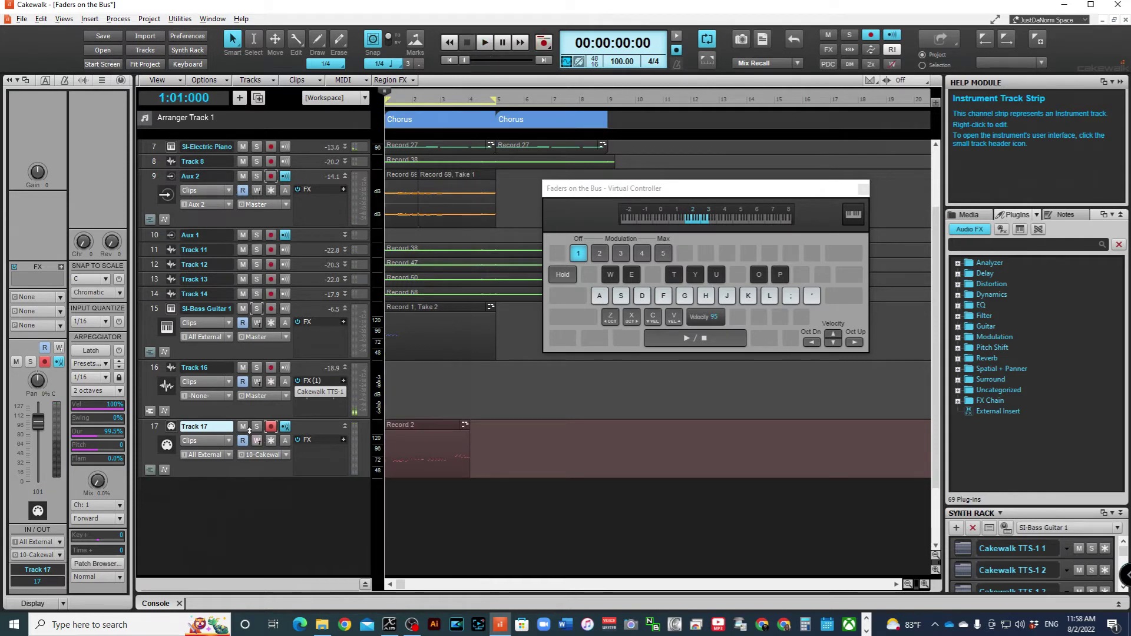
click(256, 427)
key(space)
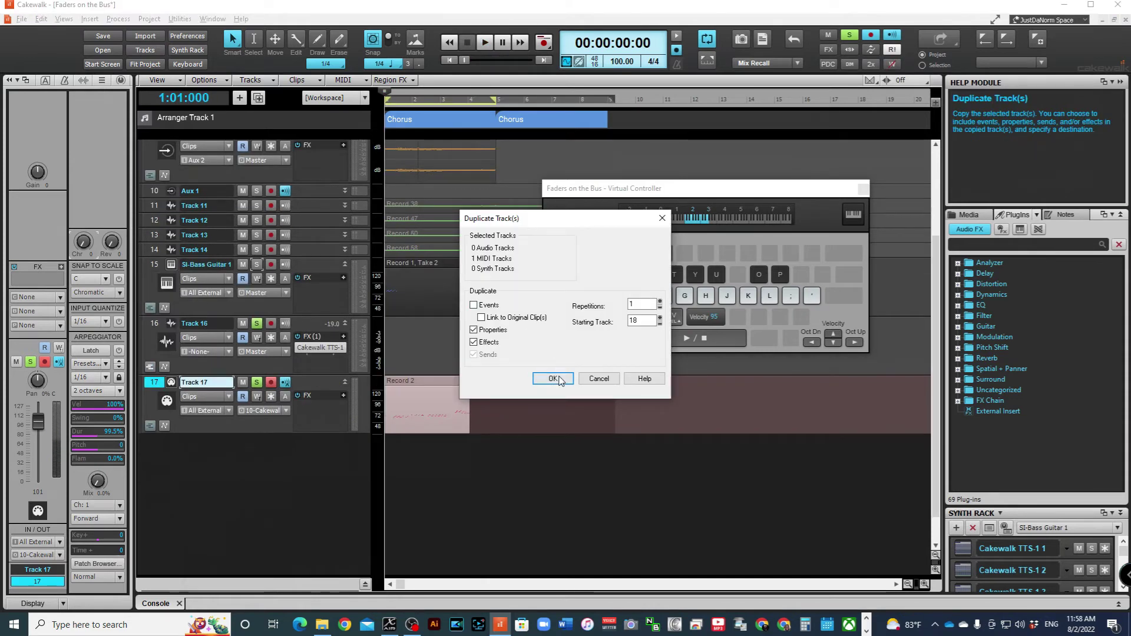
- Duplicate Track 17 as Track 18, then switch Track 16's TTS-1 channel 1 to the 055 000 SynVox patch
click(552, 378)
double_click(330, 348)
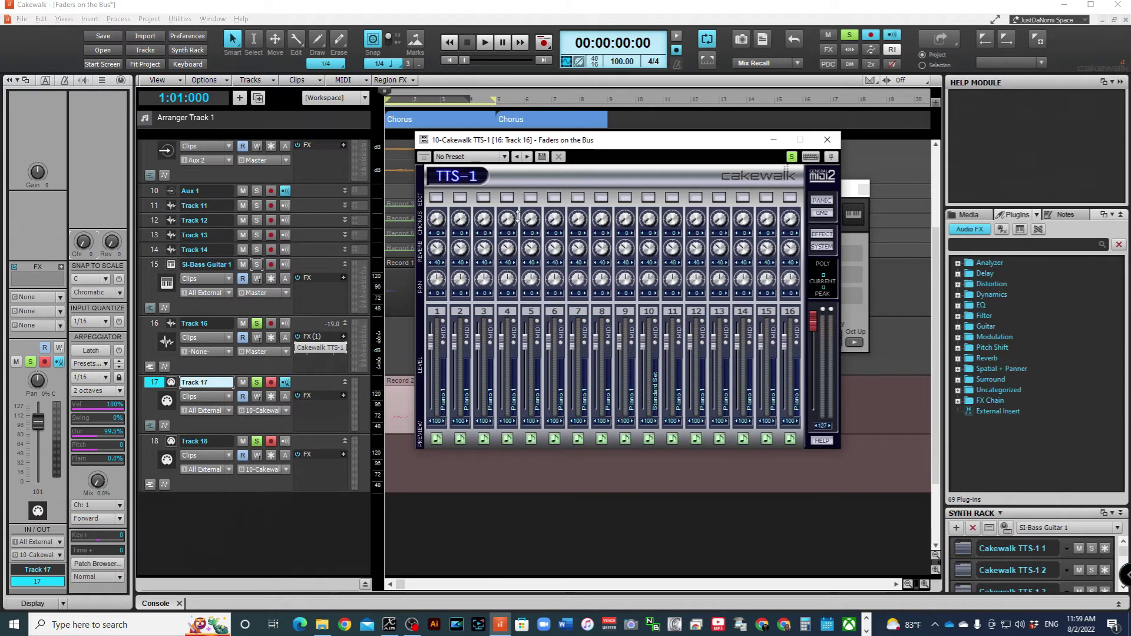
click(441, 199)
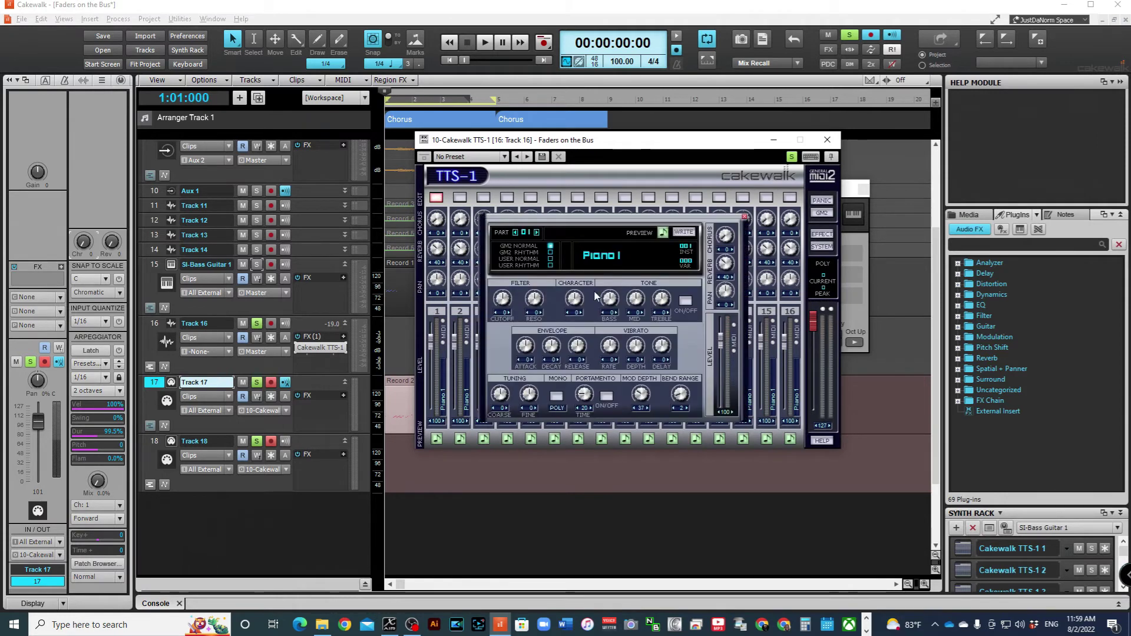
click(628, 255)
mouse_move(675, 269)
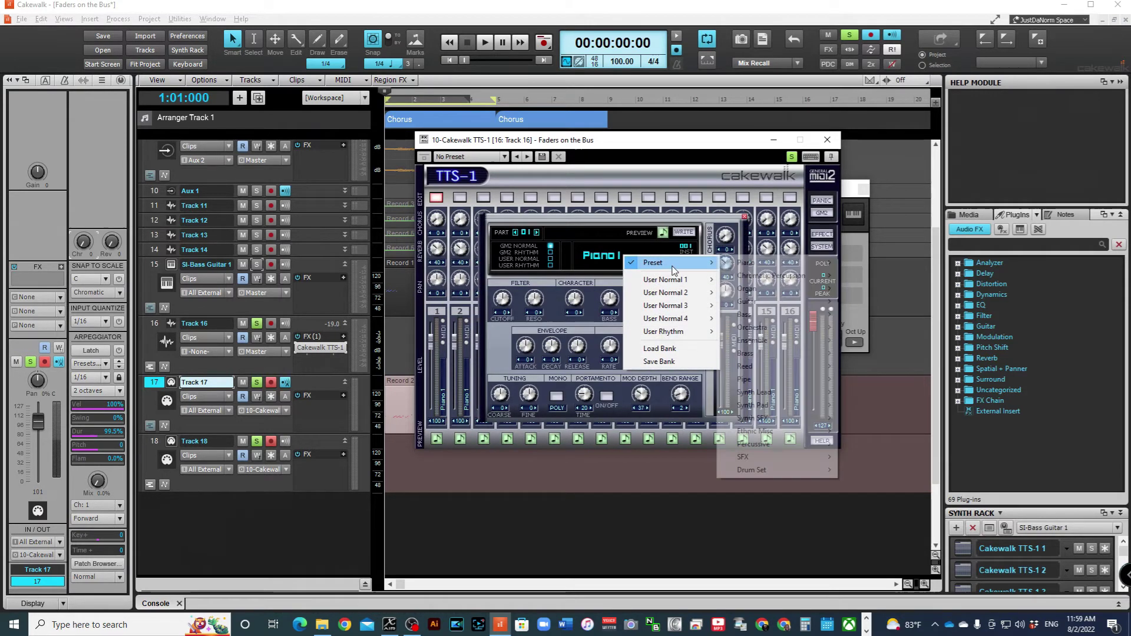
mouse_move(803, 340)
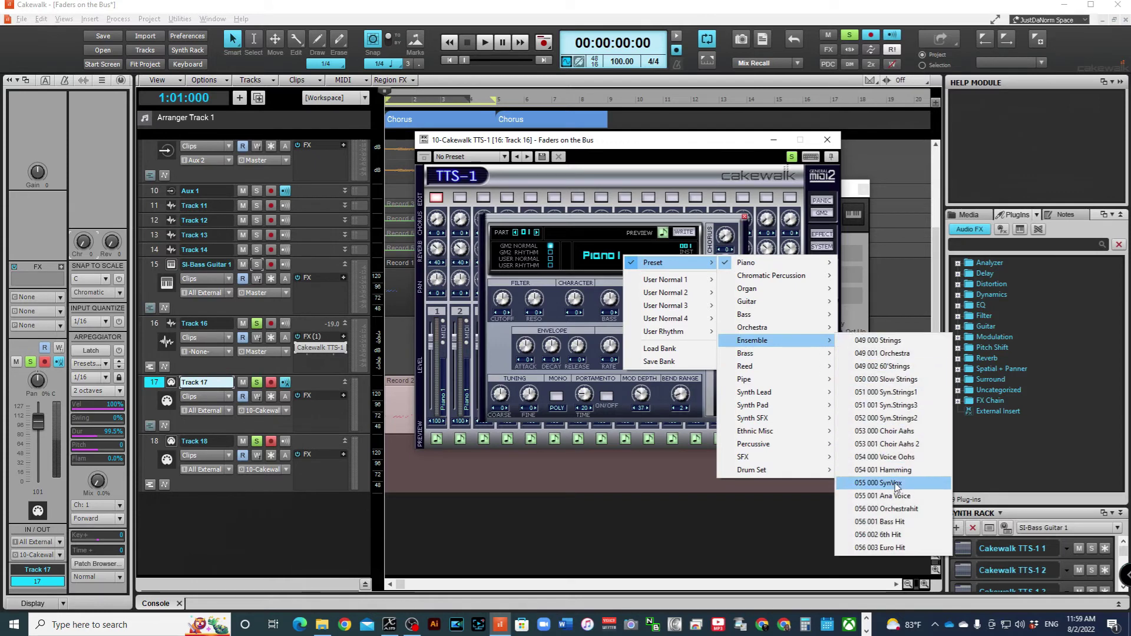
click(884, 483)
click(827, 140)
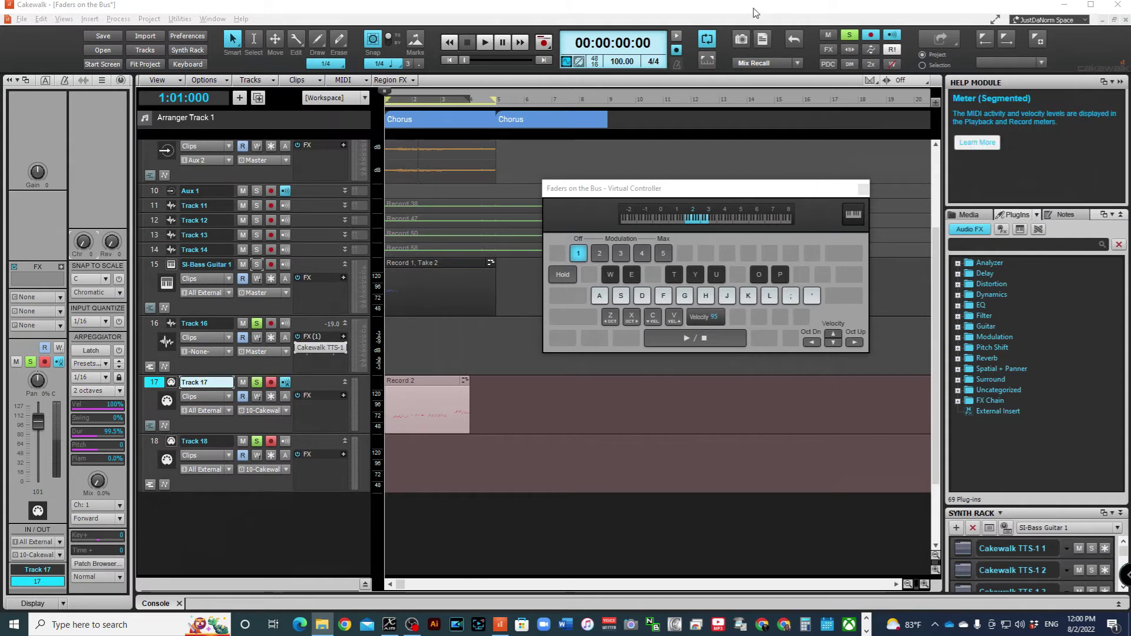
- Clear all solos, disarm Track 17, and record the Record 3 clip on Track 18
click(849, 35)
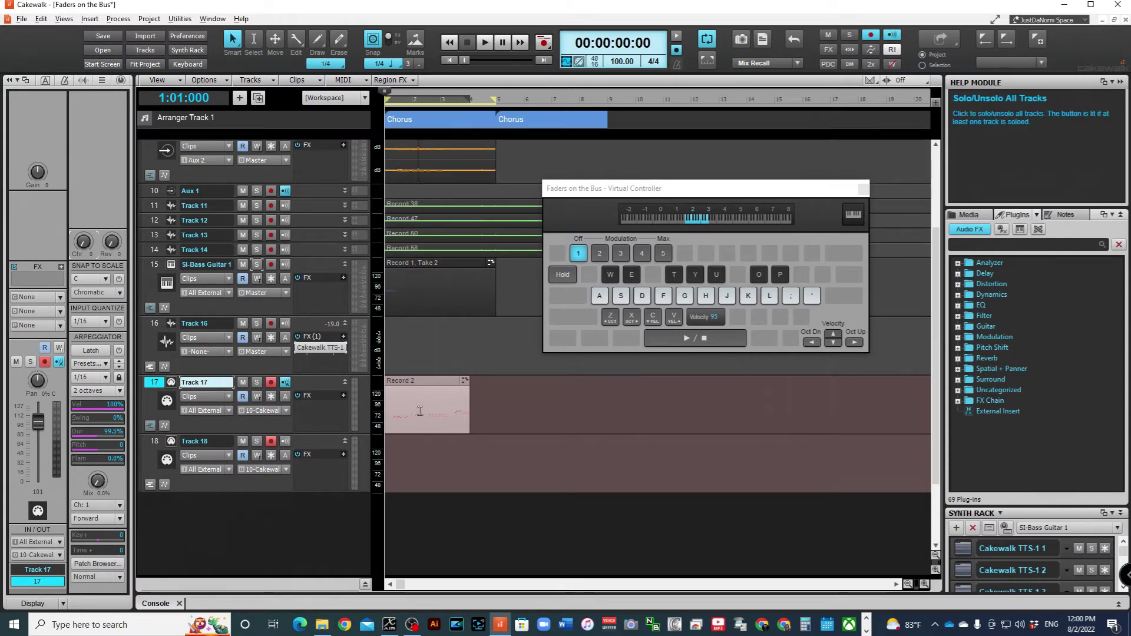
click(270, 384)
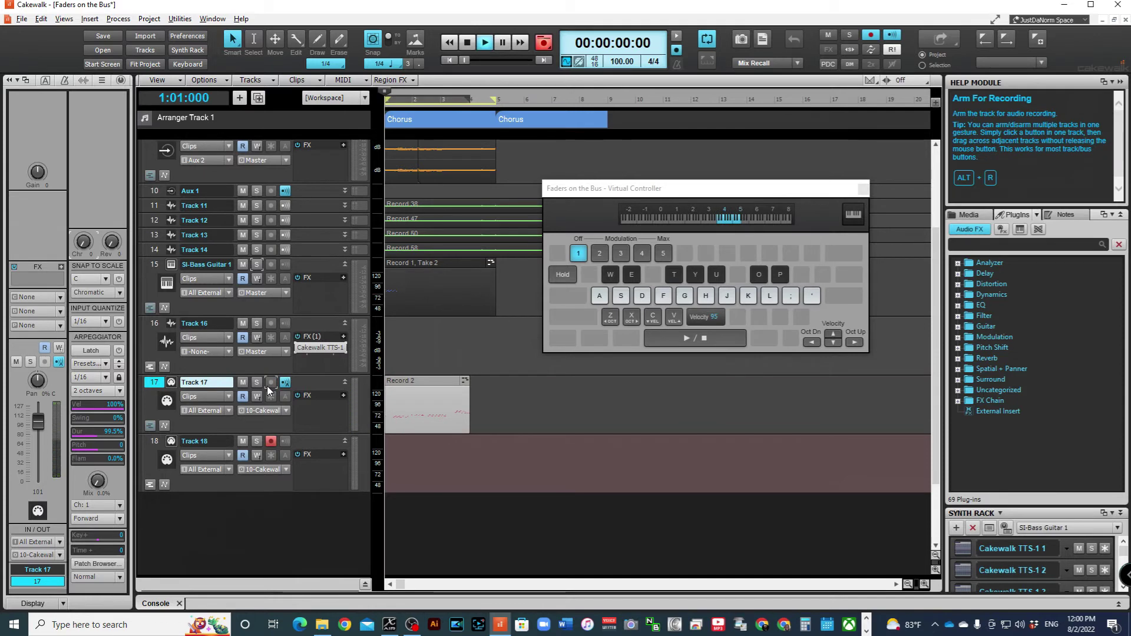
key(space)
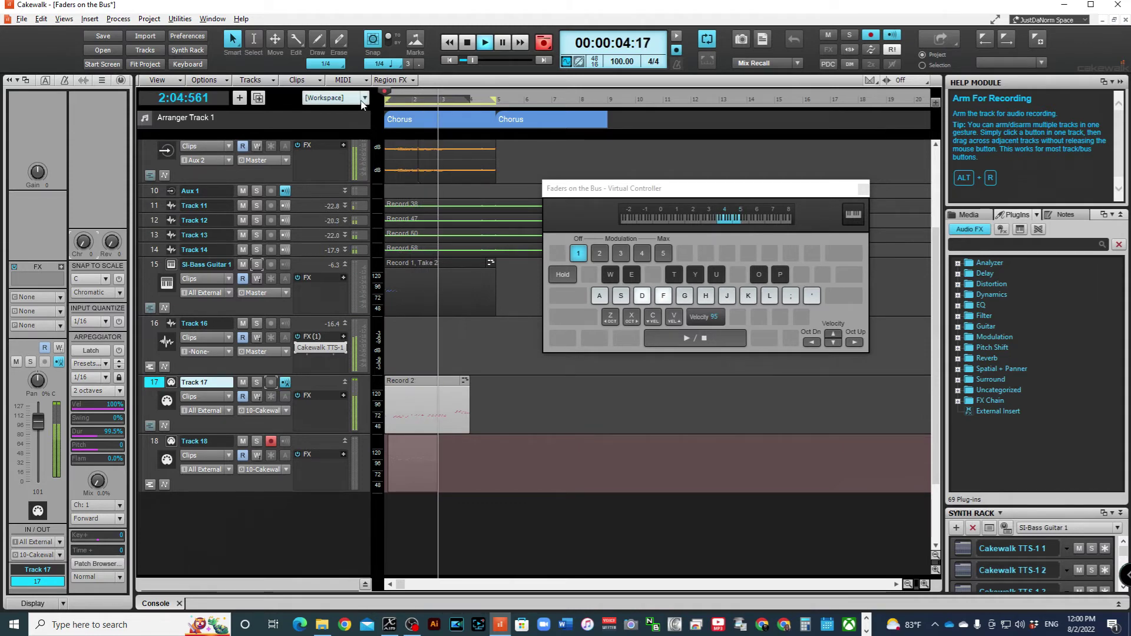
click(467, 43)
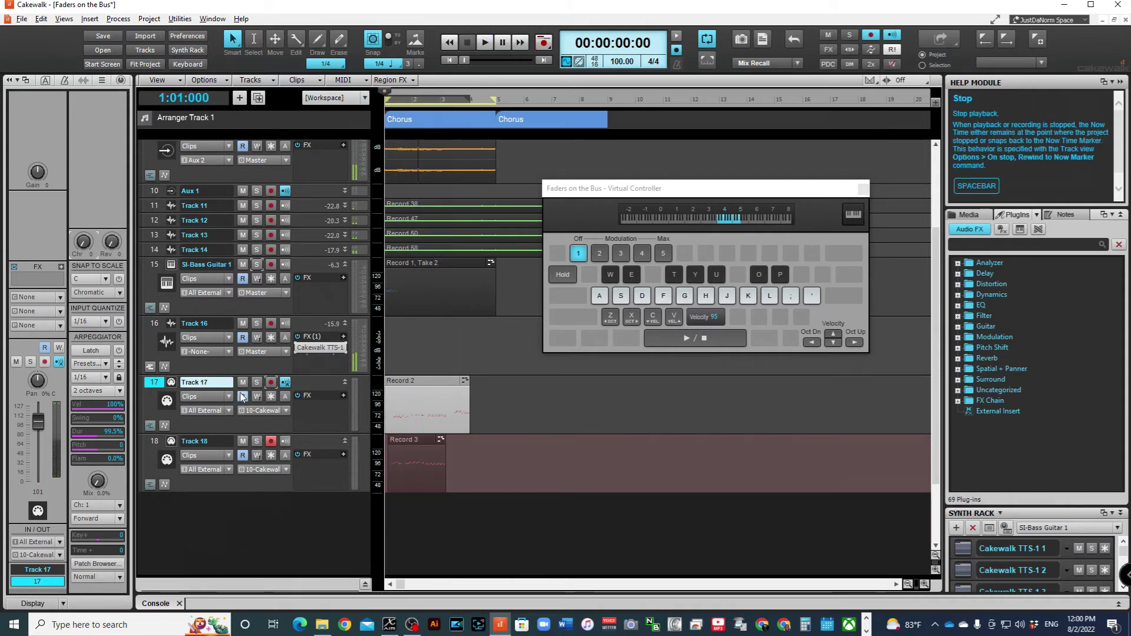
- Solo and play back Track 18, then unsolo it and solo and play Track 17
click(257, 442)
key(space)
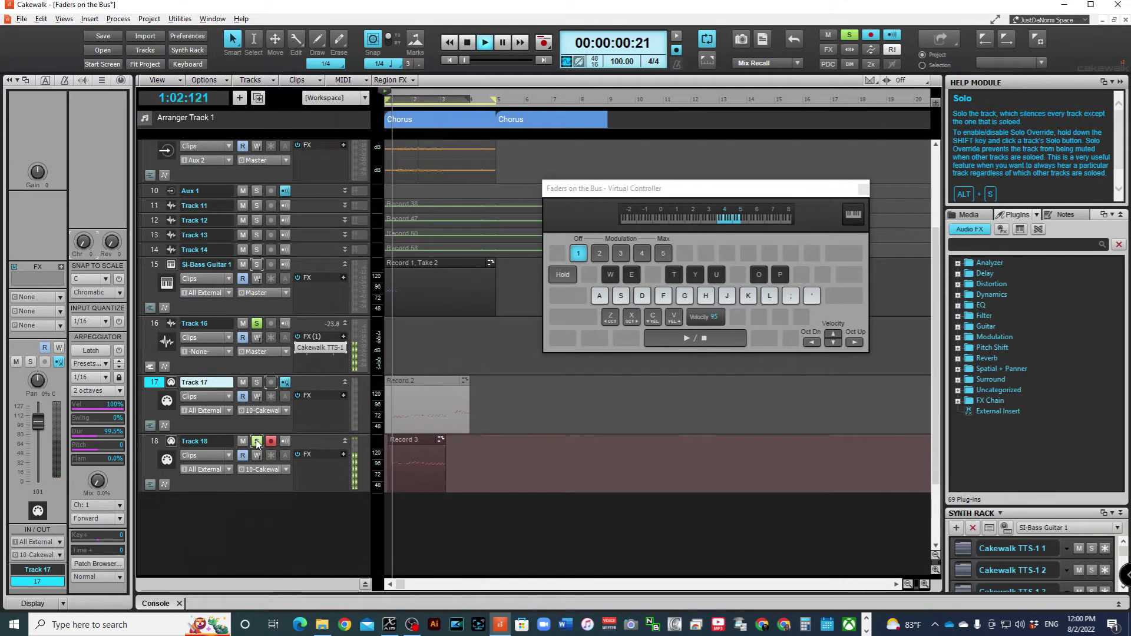
key(space)
click(257, 442)
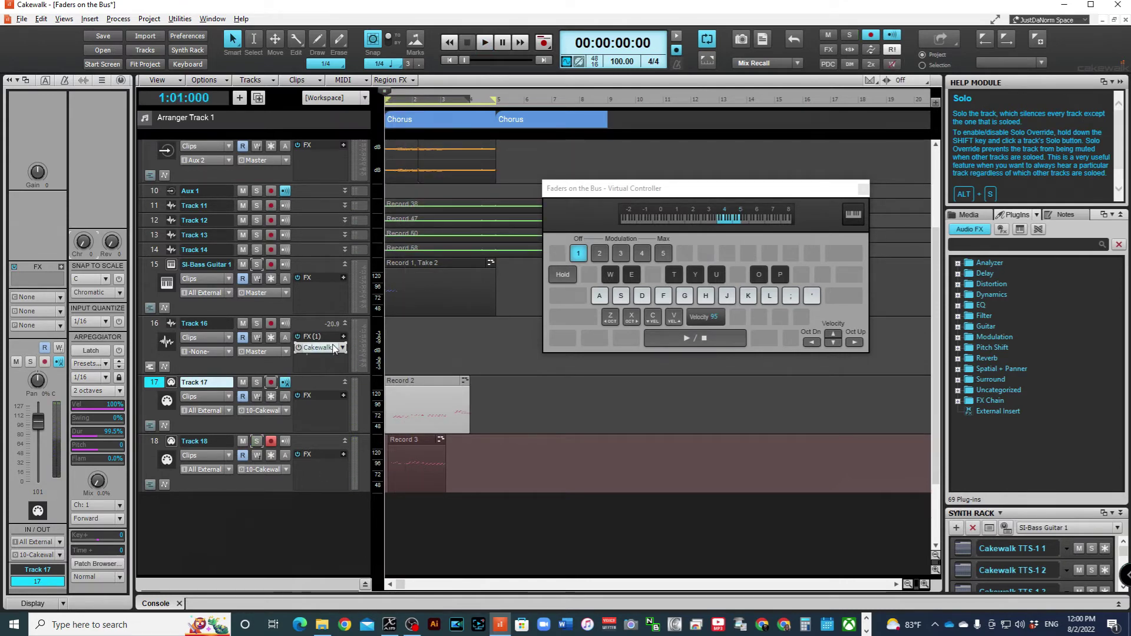
click(257, 384)
key(space)
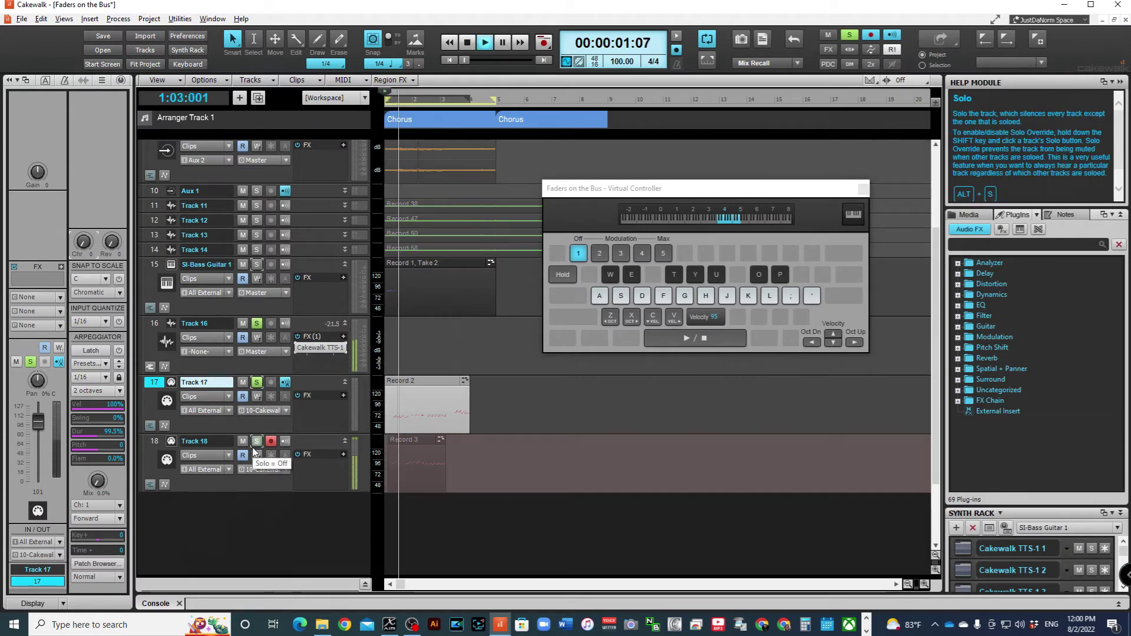
key(space)
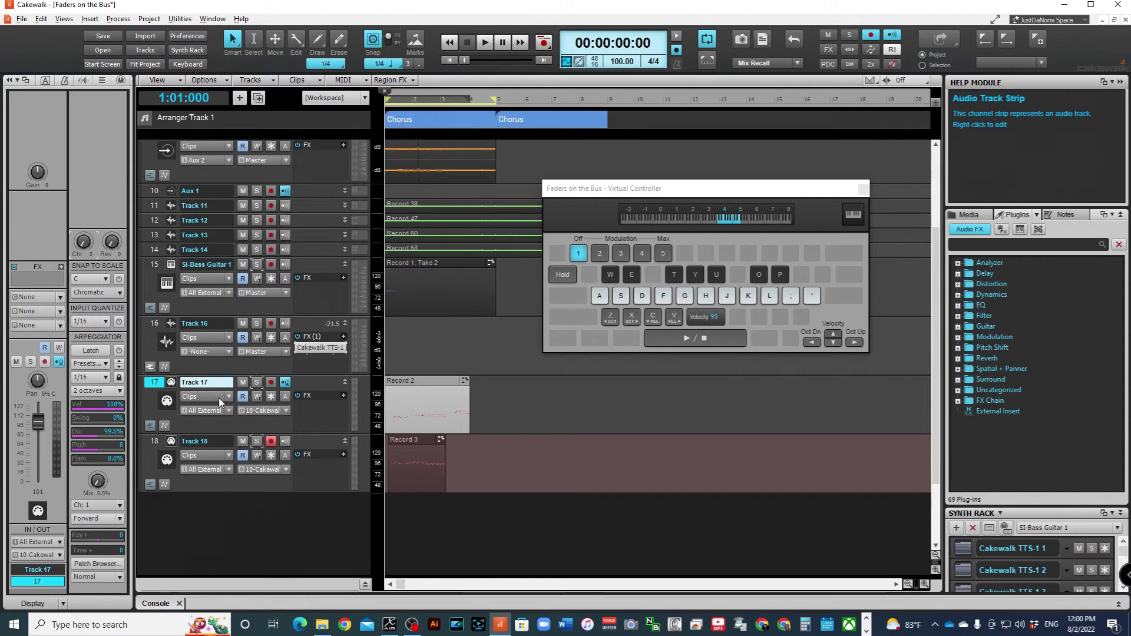
- Add audio Track 19 and copy Track 16's Cakewalk TTS-1 synth onto it
right_click(217, 507)
click(295, 370)
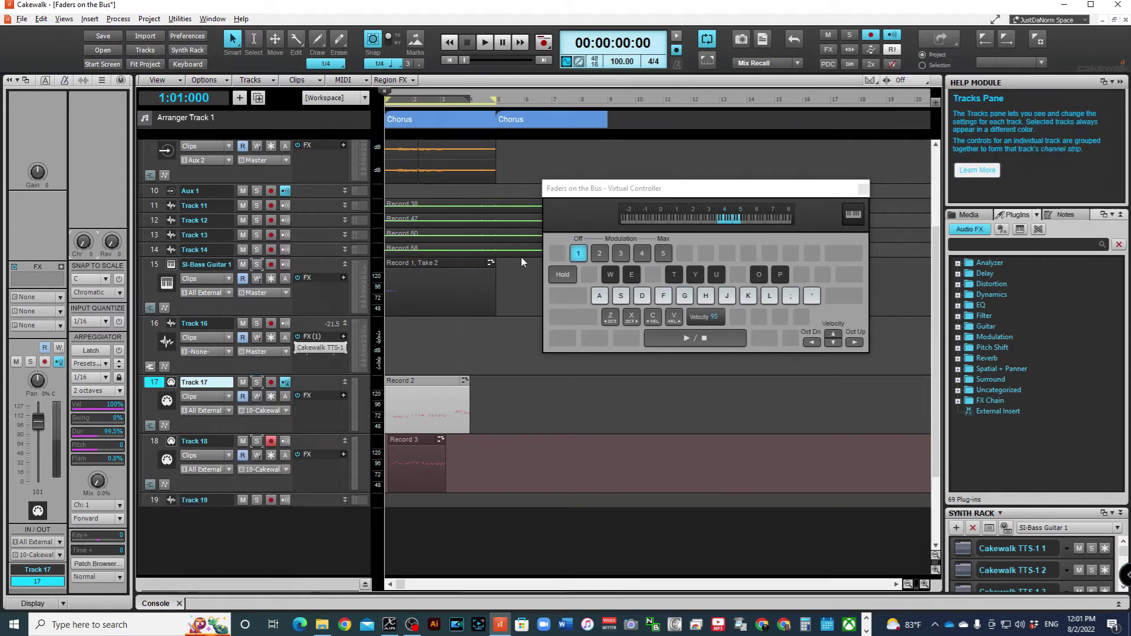
mouse_move(324, 349)
mouse_down()
mouse_move(306, 352)
mouse_move(321, 521)
mouse_up()
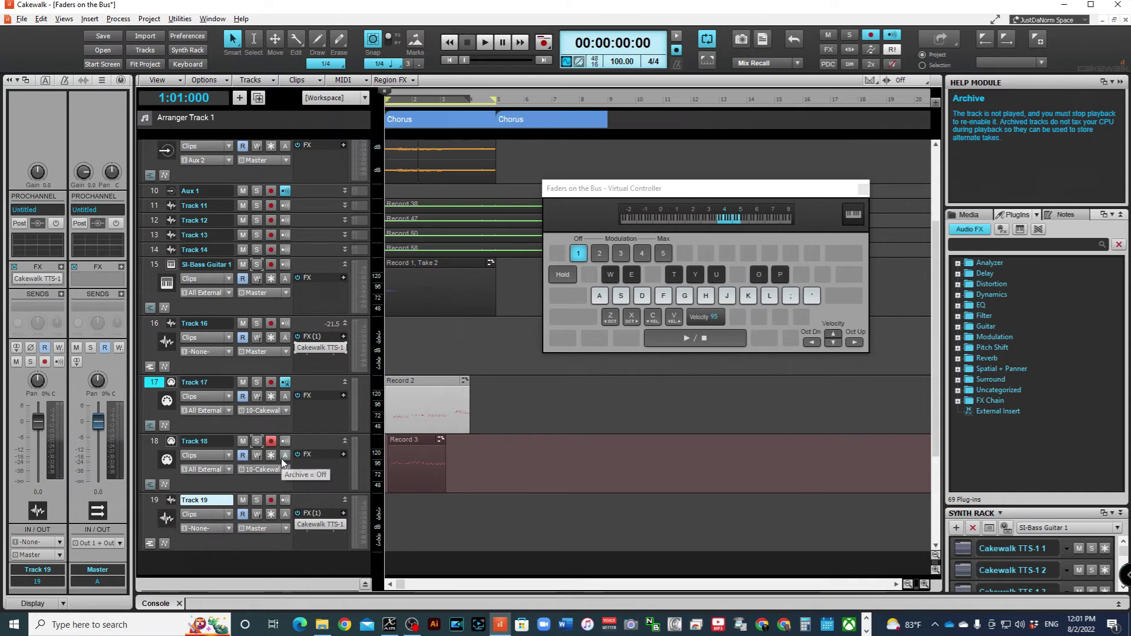
- Route Track 18's output to 11-Cakewalk TTS-1 7, then select Track 19
click(194, 443)
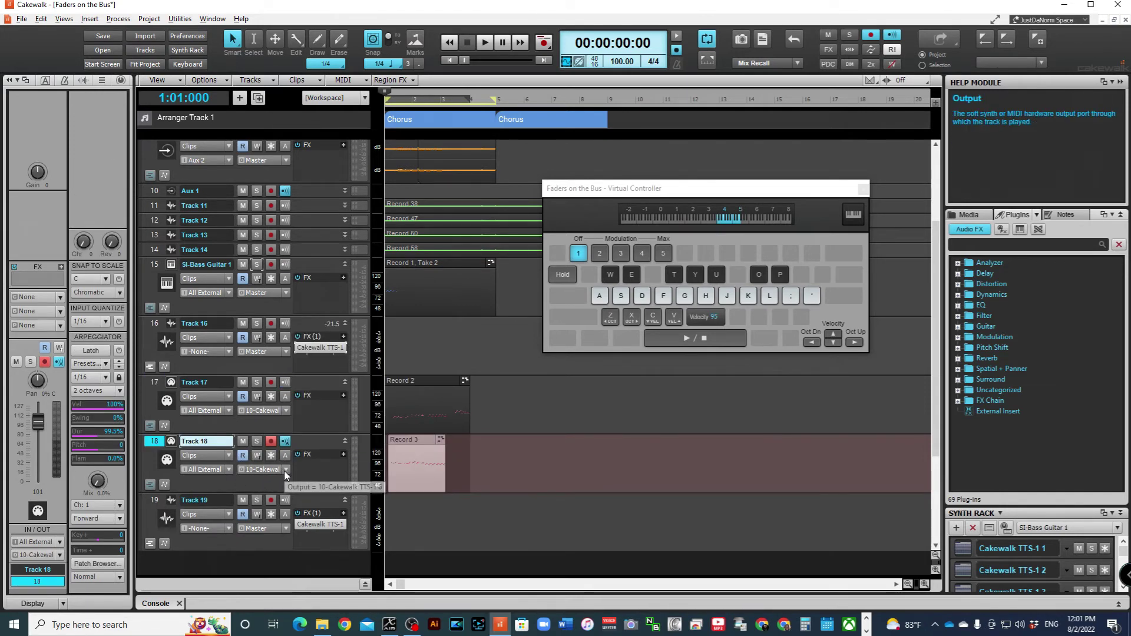
click(284, 471)
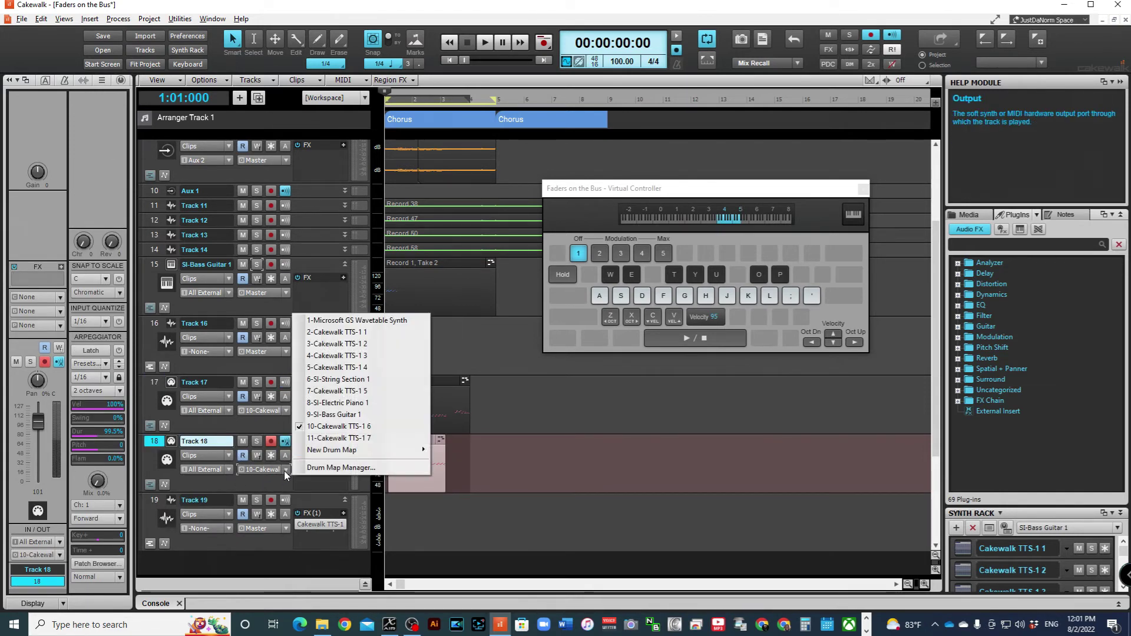
click(395, 439)
click(321, 524)
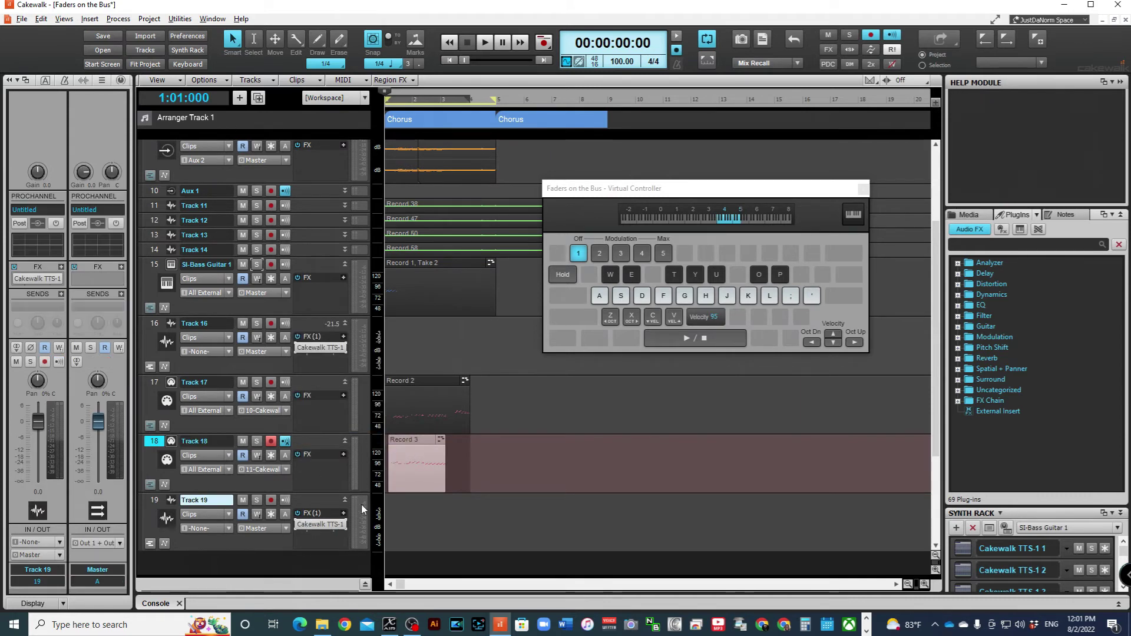
- Briefly inspect the TTS-1 synth windows of Track 19 and Track 16
double_click(324, 525)
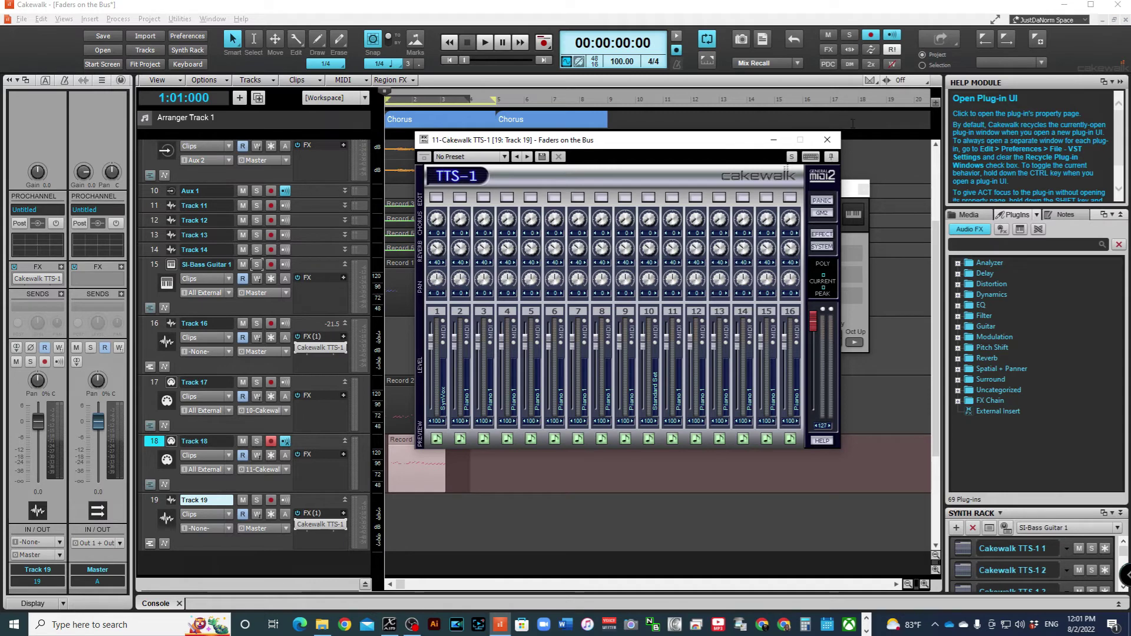
click(828, 140)
double_click(319, 348)
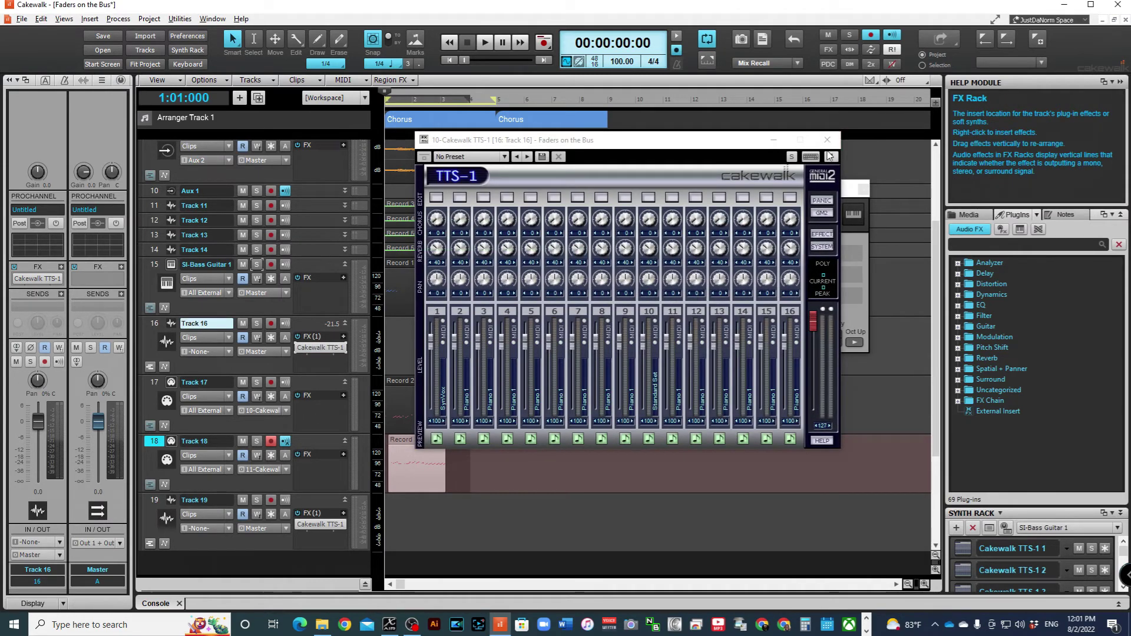
click(771, 130)
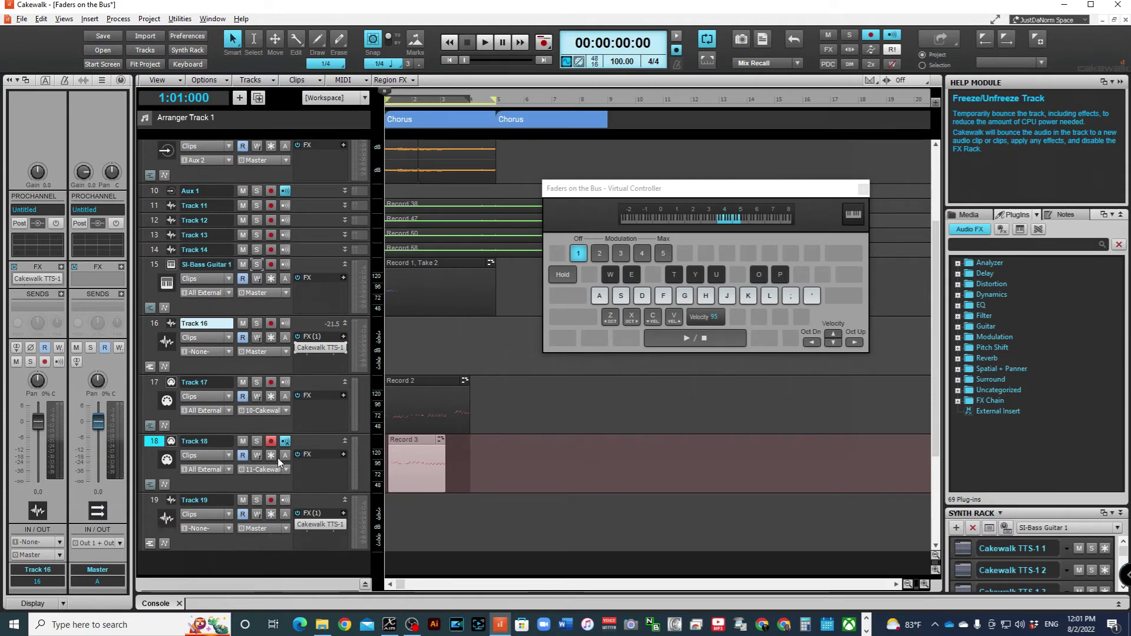
- Load the Pipe > 074 000 Flute preset on Track 19's TTS-1 channel 1, then close the synth
double_click(320, 524)
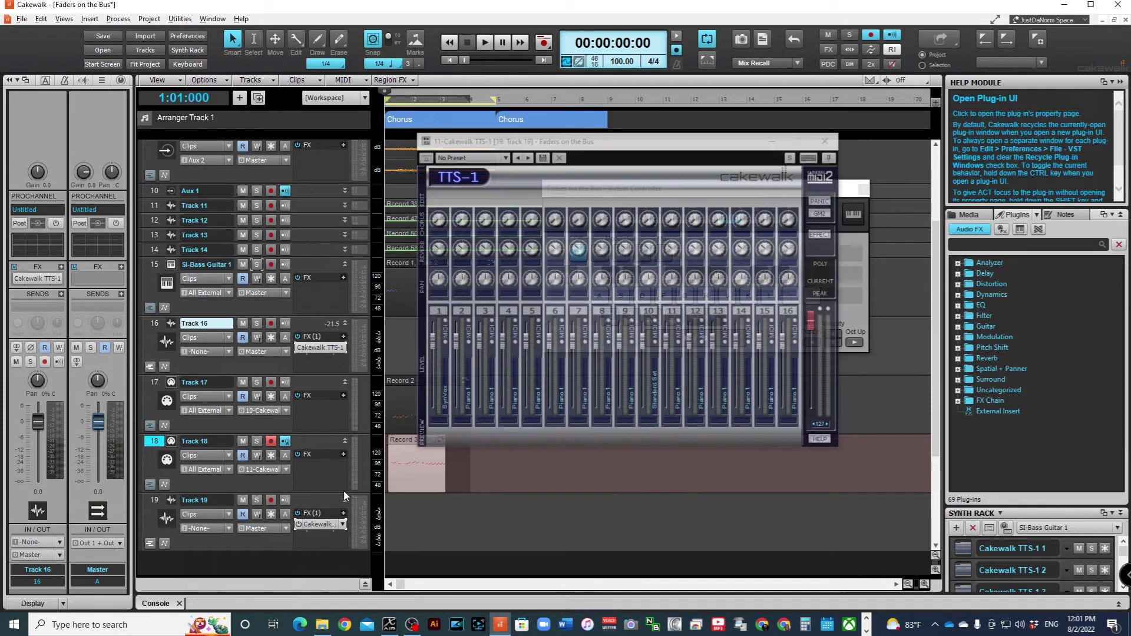
click(436, 197)
click(643, 260)
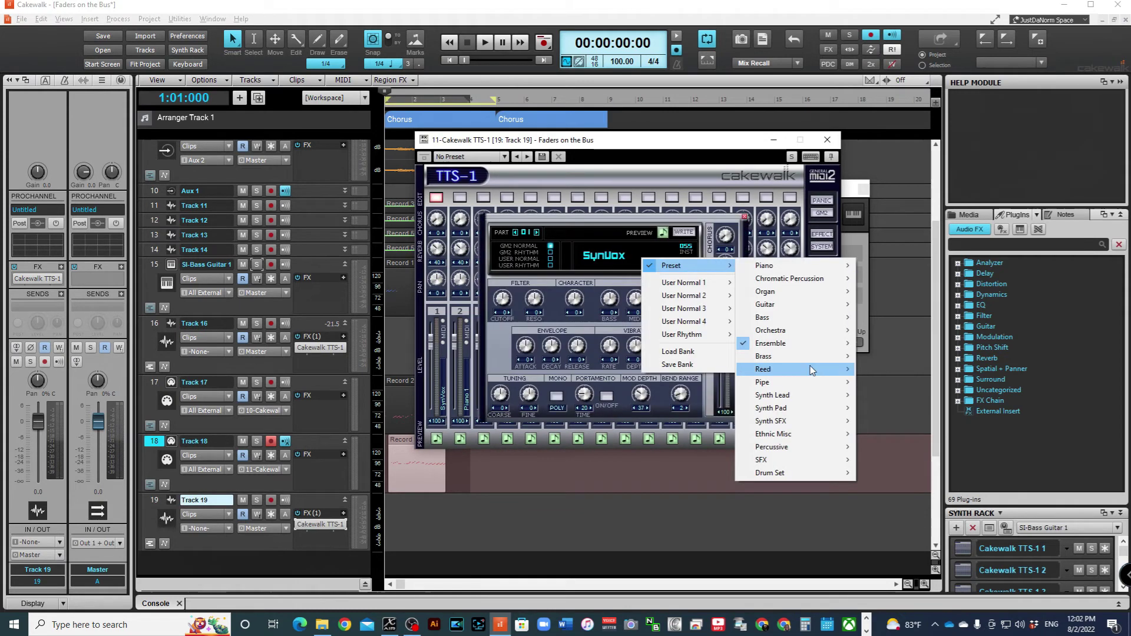
mouse_move(799, 369)
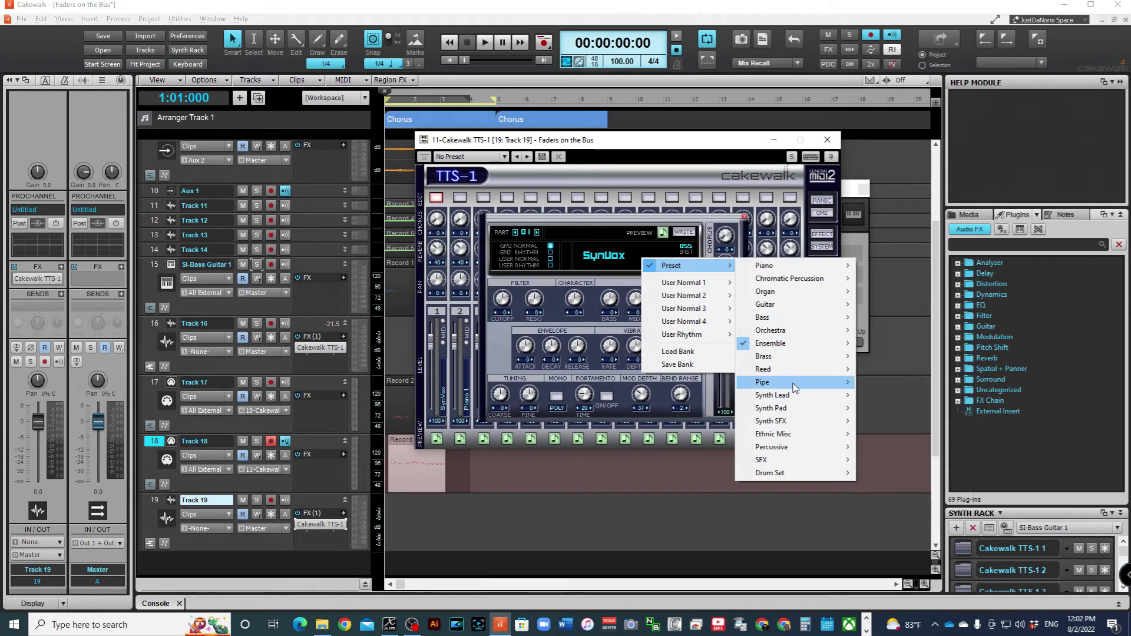
click(906, 394)
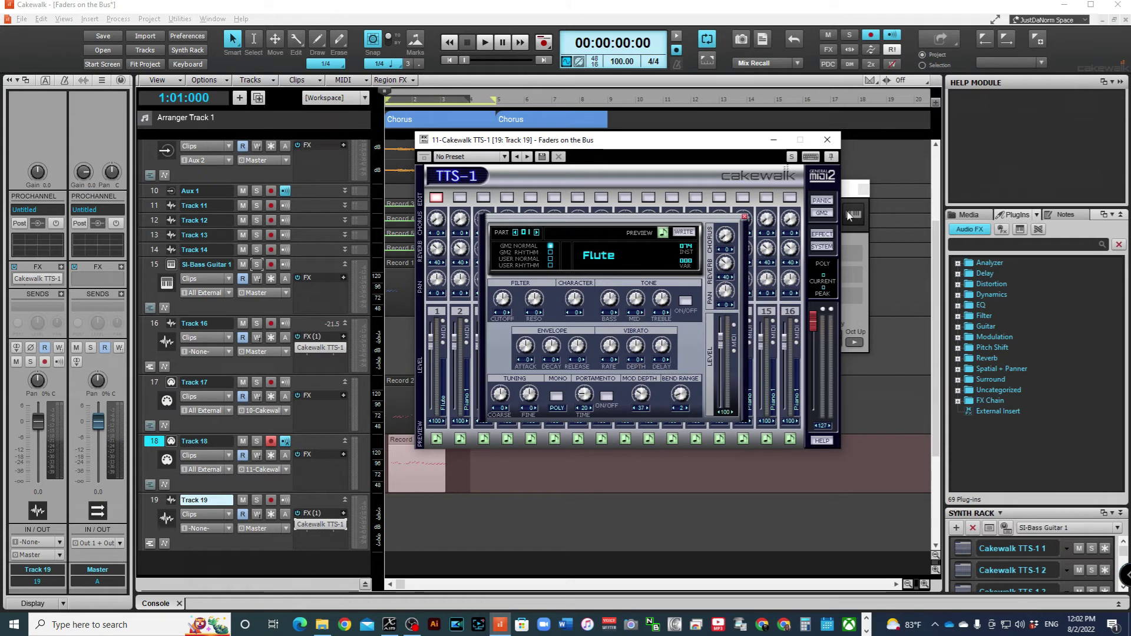
click(827, 140)
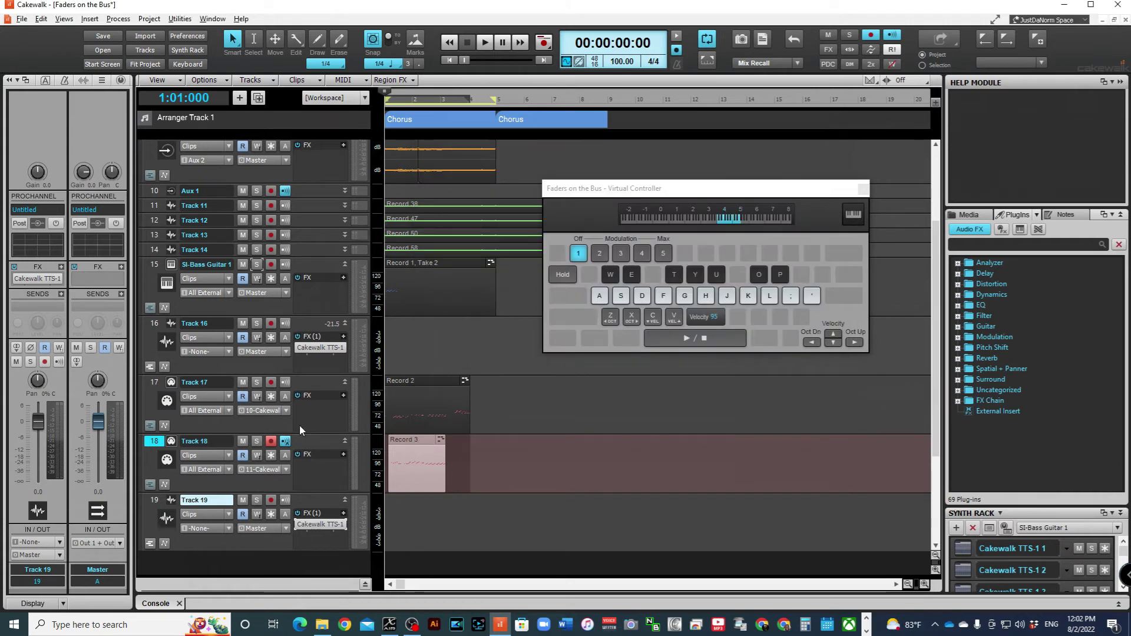
- Audition Tracks 19, 16 and 17 soloed during playback, then clear all solos
click(256, 500)
key(space)
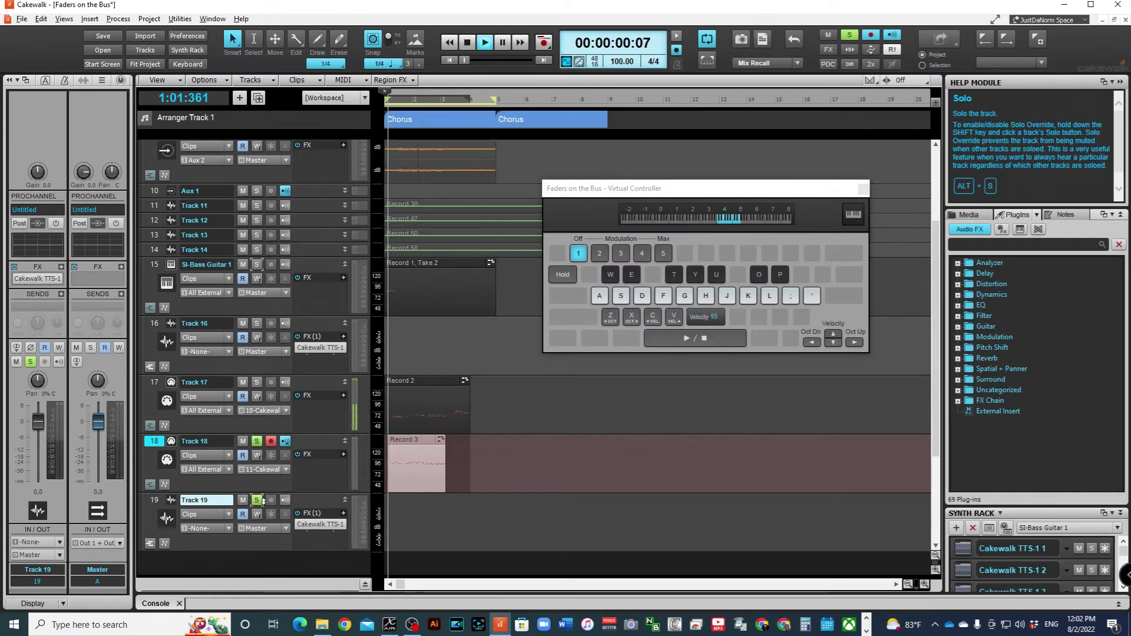
click(256, 323)
click(257, 382)
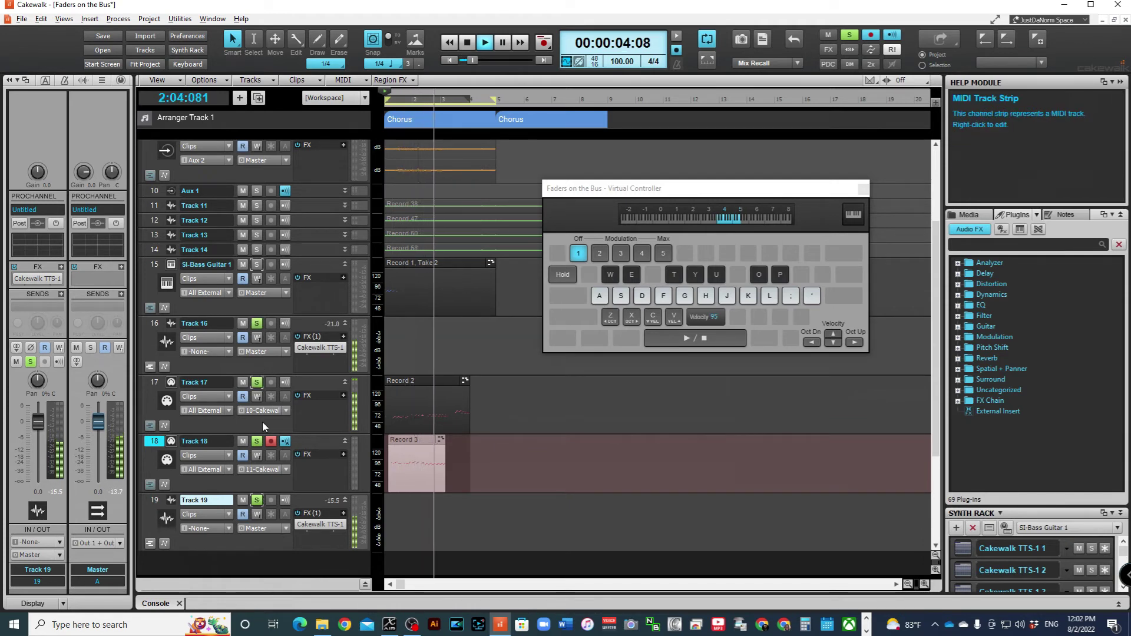
ctrl+click(258, 323)
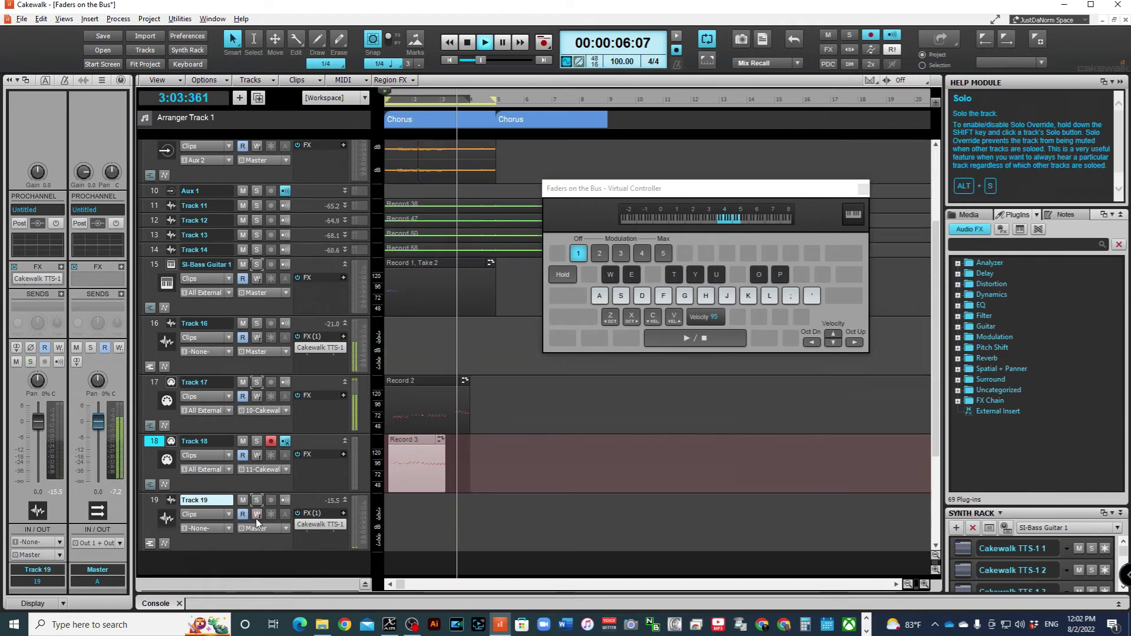
- Stop playback at the start, disarm Track 18, and close the Virtual Controller window
key(w)
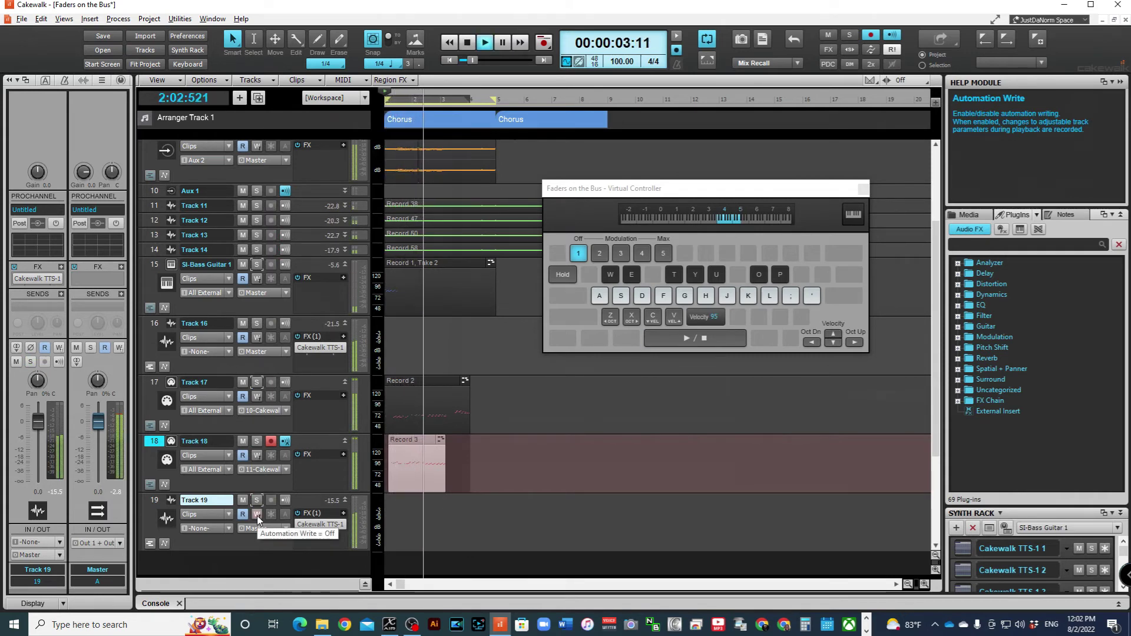
key(w)
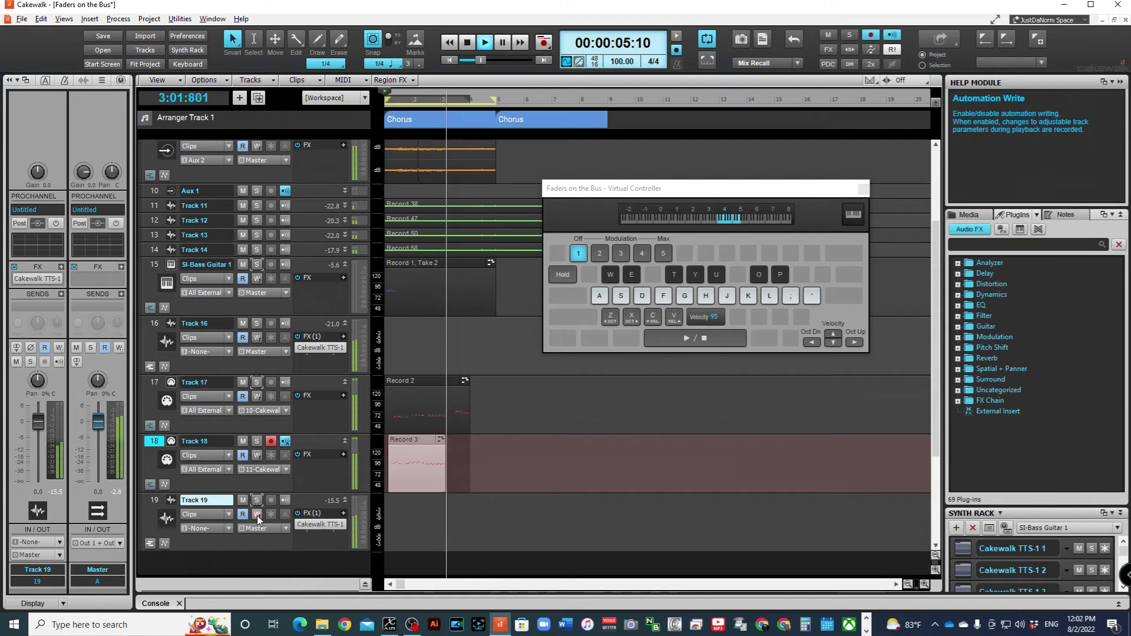
key(space)
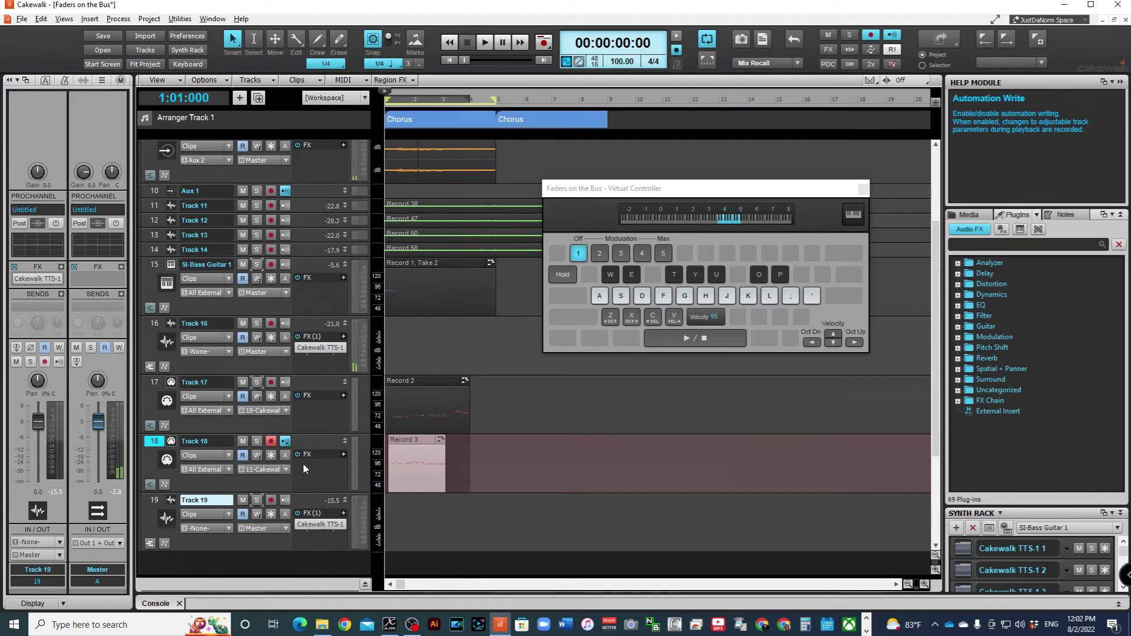
click(270, 442)
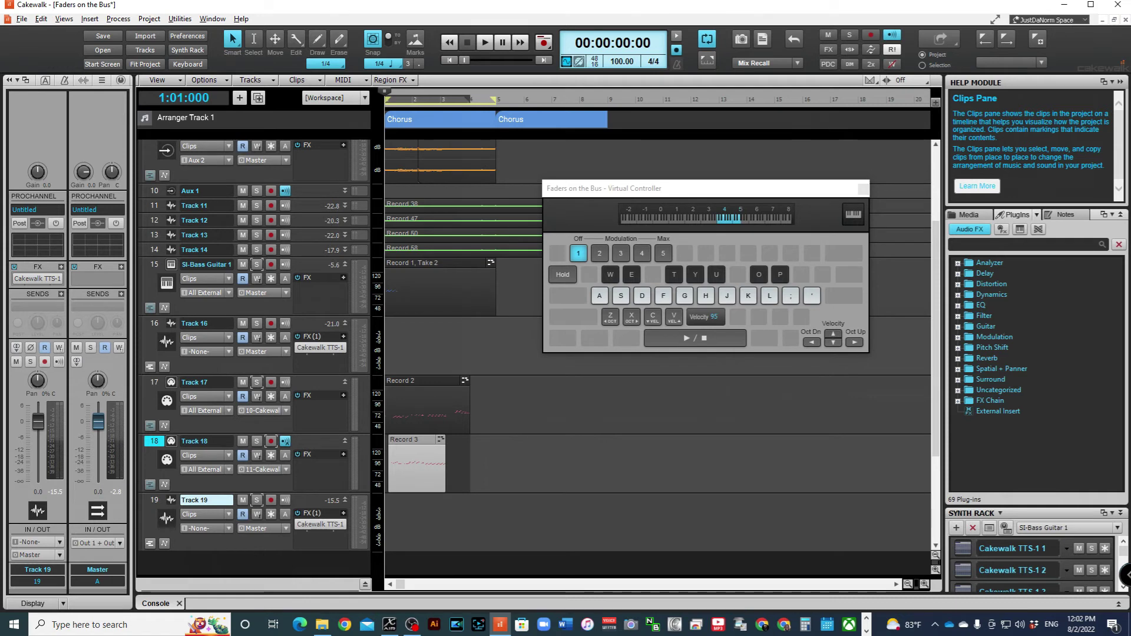
key(Escape)
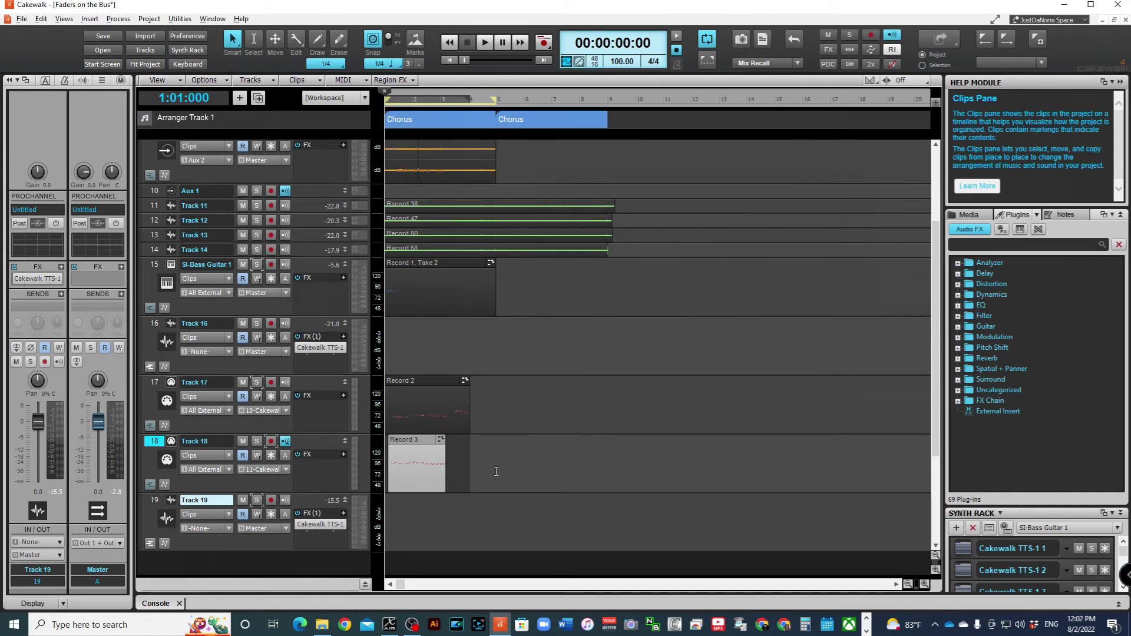
- Insert audio Track 20 below Track 19, expand it to full height, and arm it for recording
scroll(171, 450, down, 3)
right_click(212, 449)
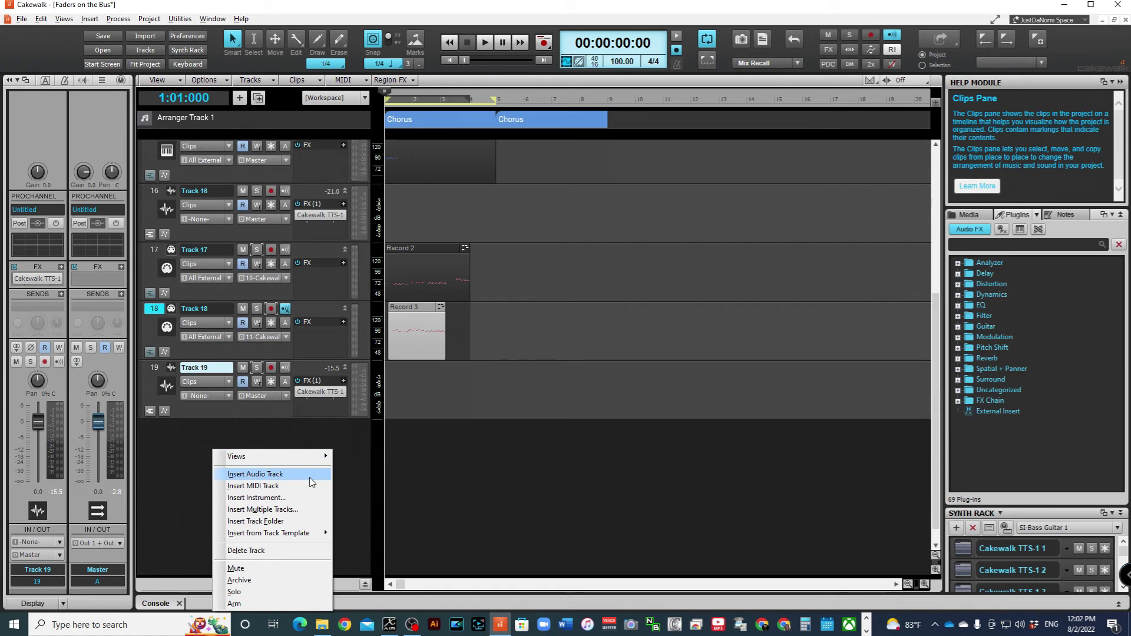
click(311, 475)
click(345, 425)
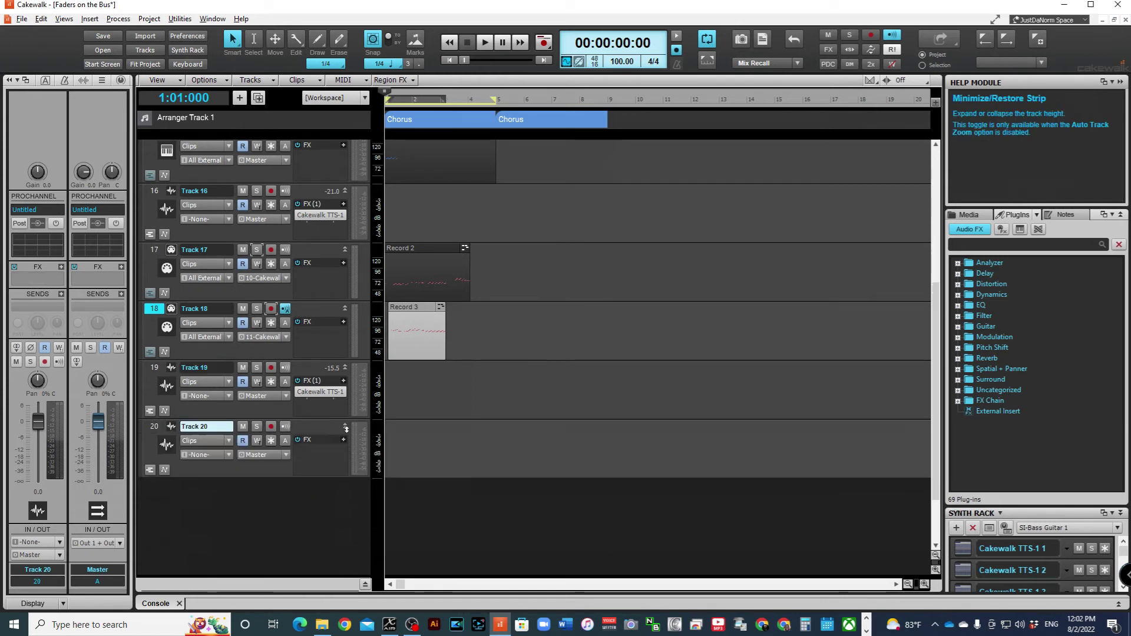
click(270, 347)
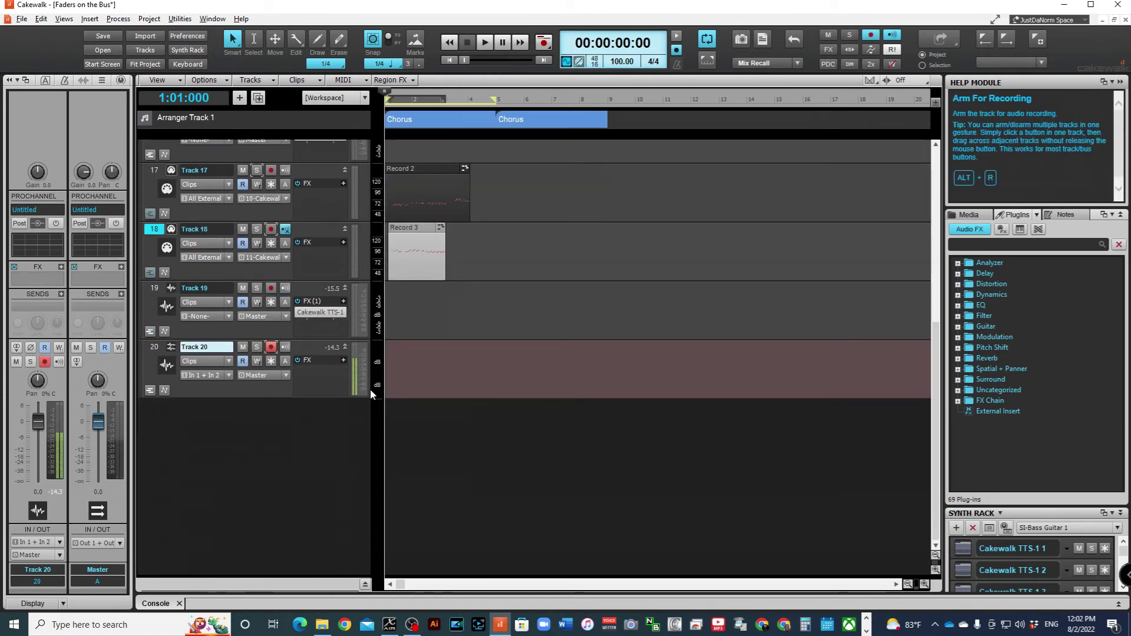
- Review Track 20's input choices, leaving it on In 1 + In 2 for now
click(224, 375)
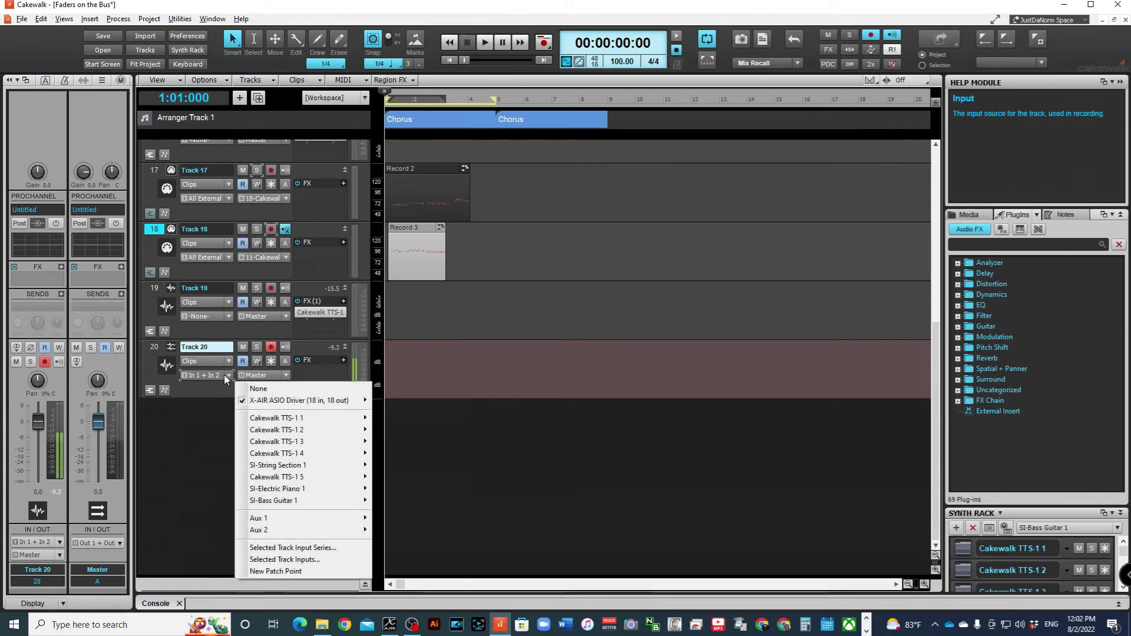
mouse_move(328, 422)
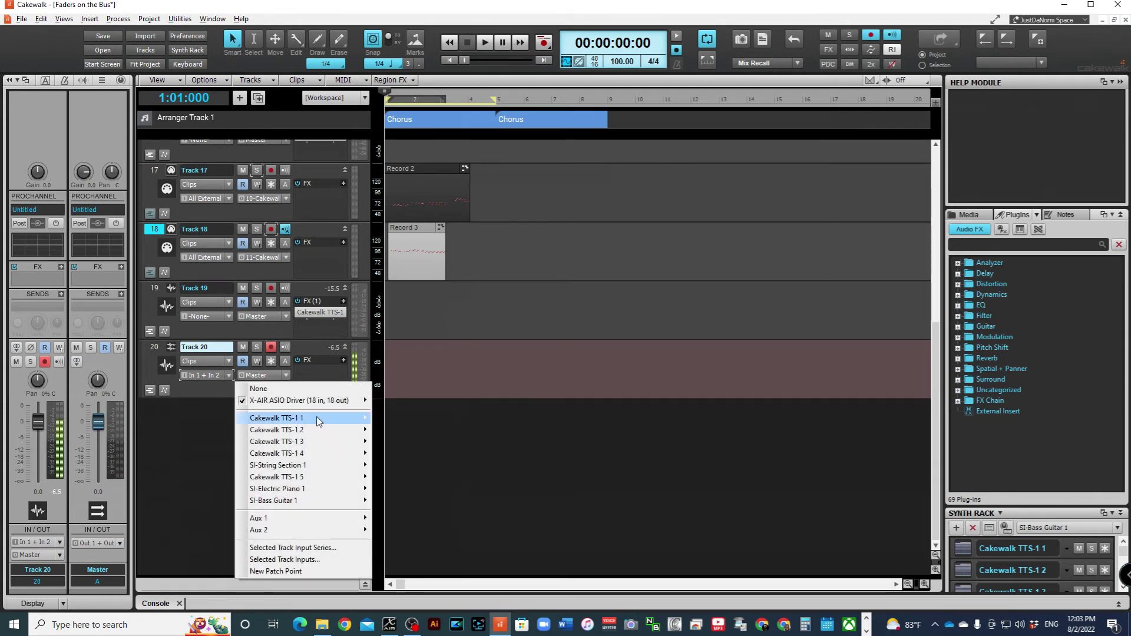
mouse_move(318, 420)
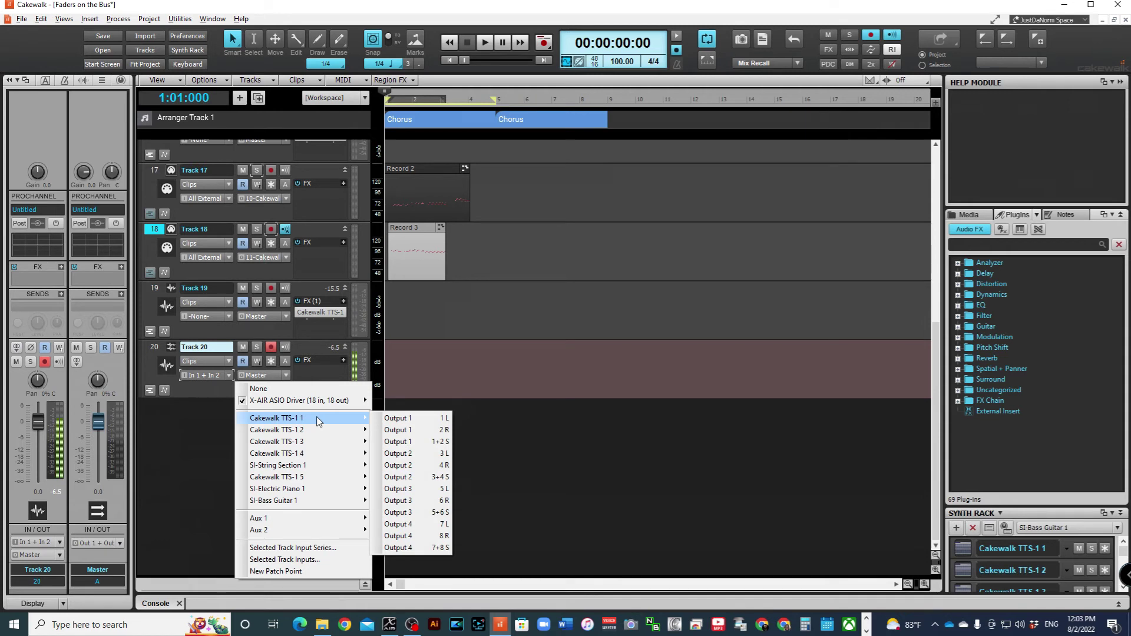
click(195, 398)
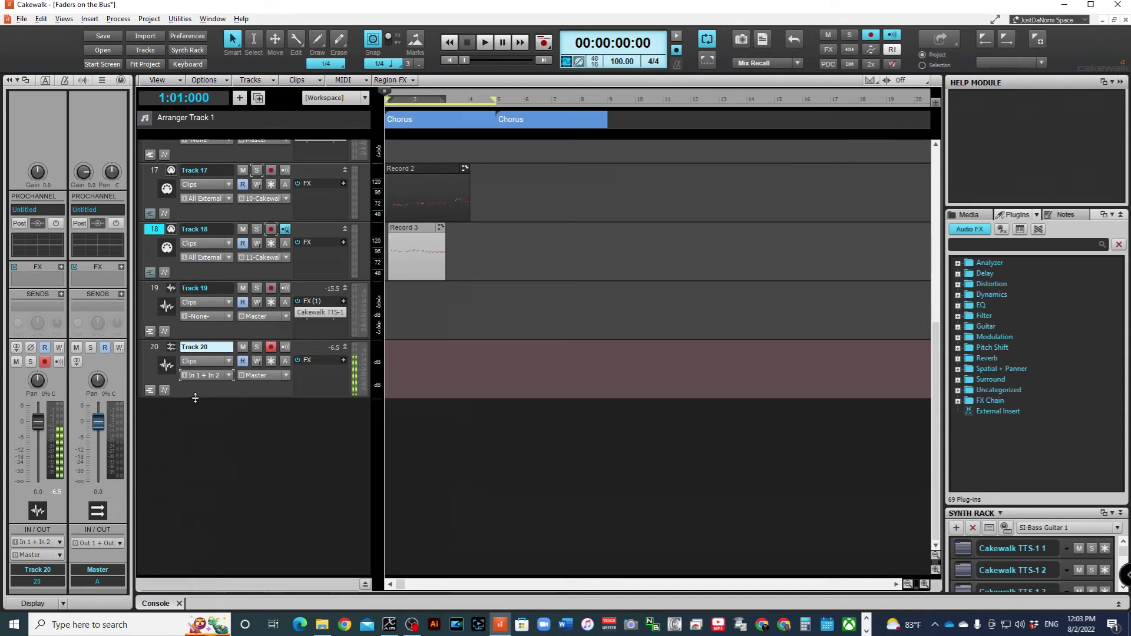
click(229, 376)
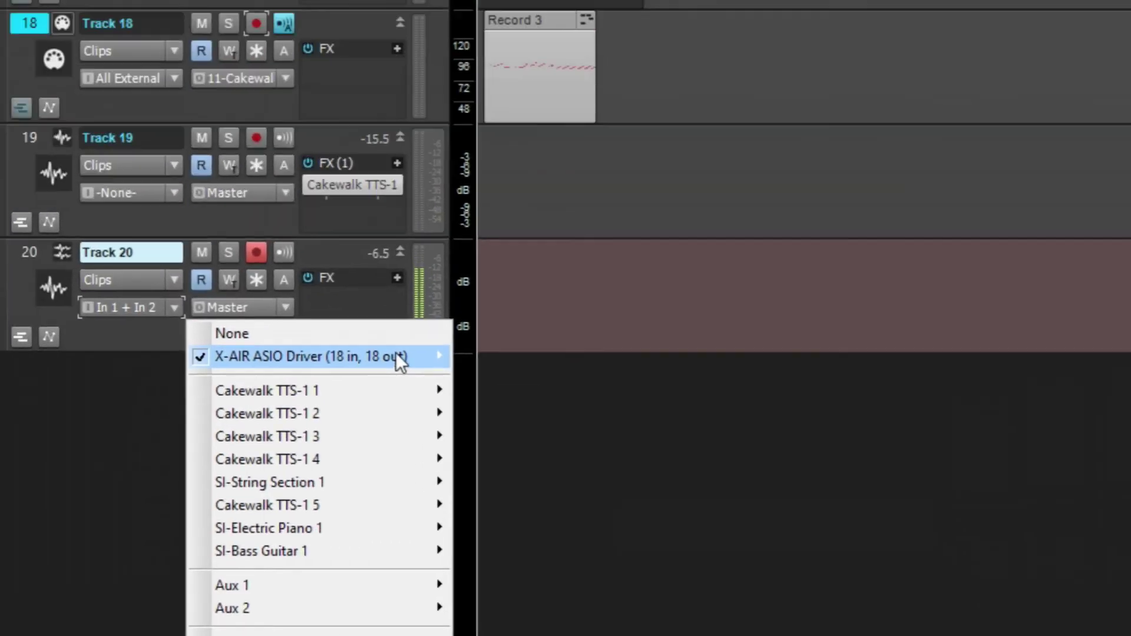
mouse_move(371, 260)
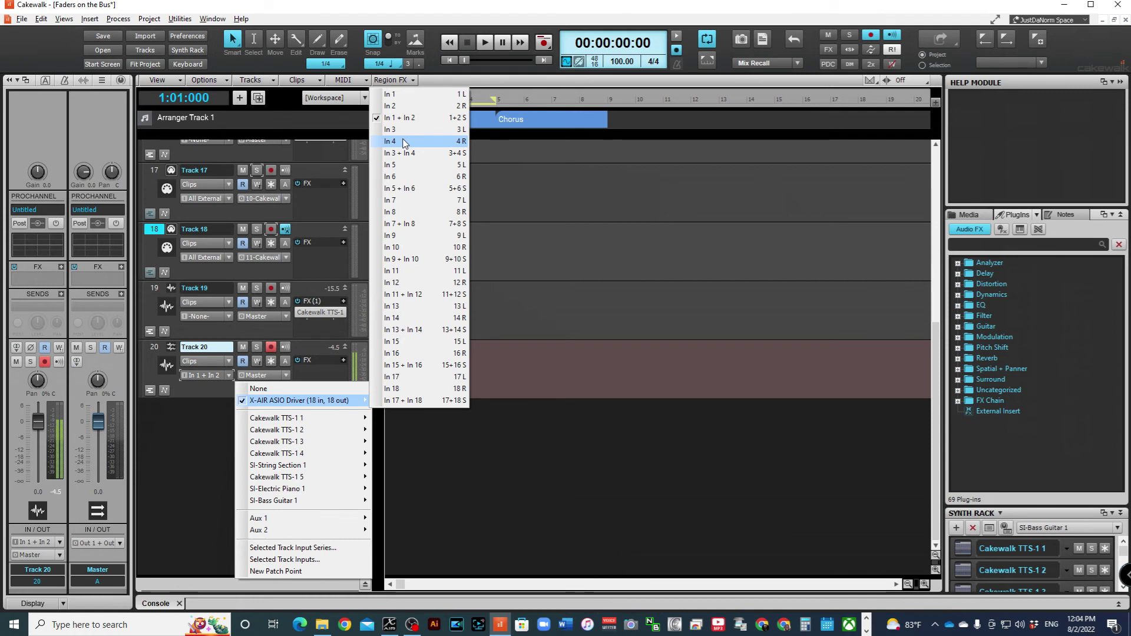
- Try In 12 and In 11, then set Track 20's input to the X-AIR pair In 11 + In 12
click(452, 285)
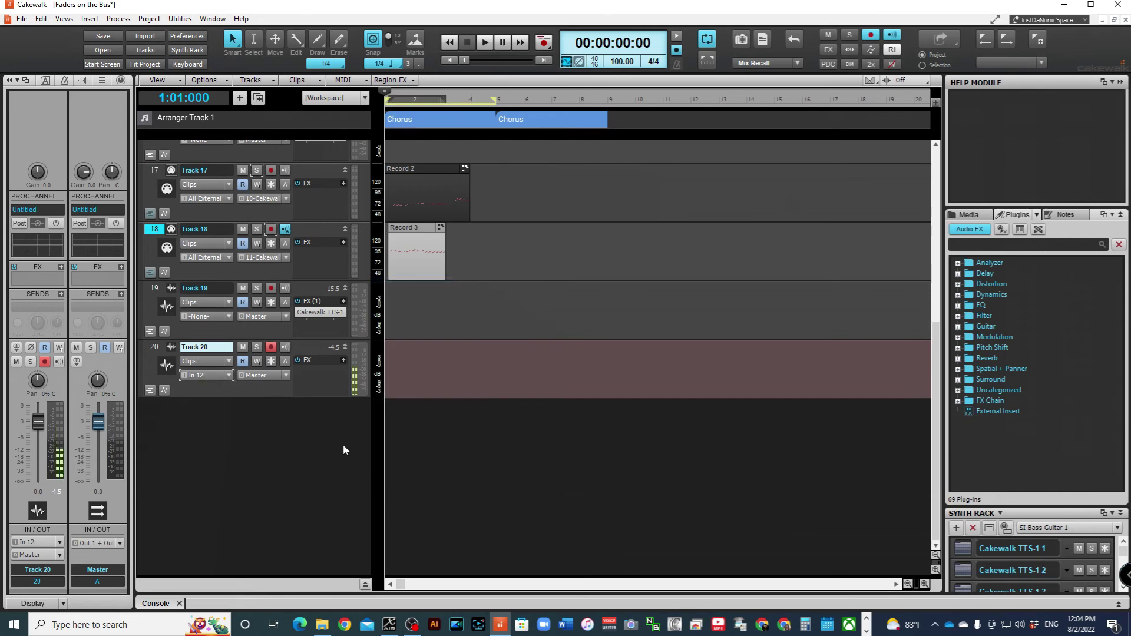
click(228, 376)
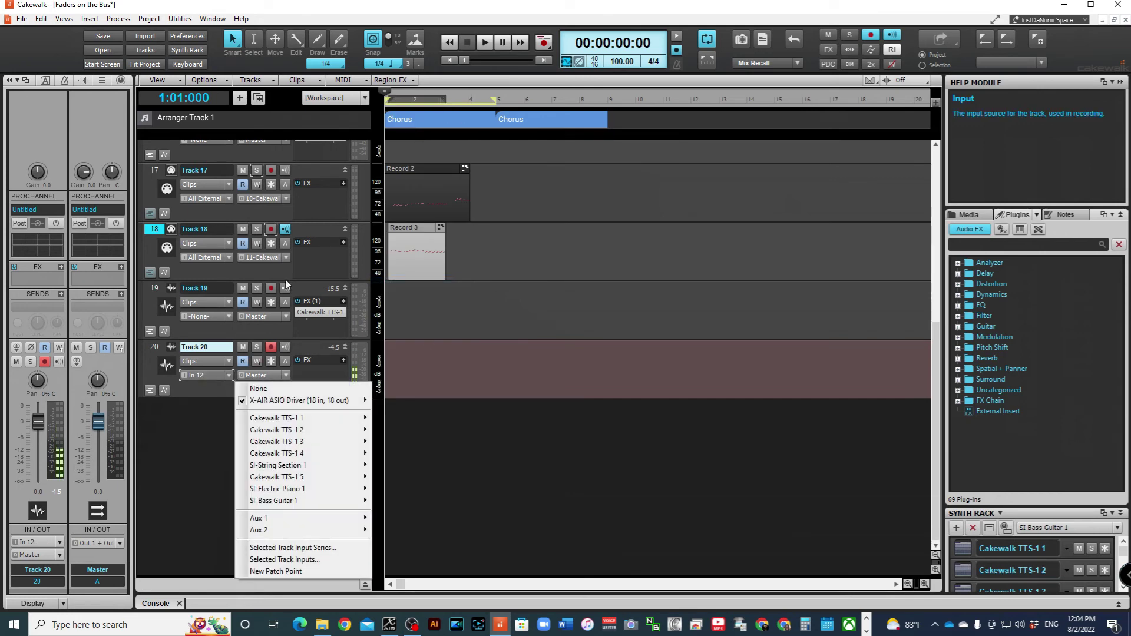
mouse_move(298, 401)
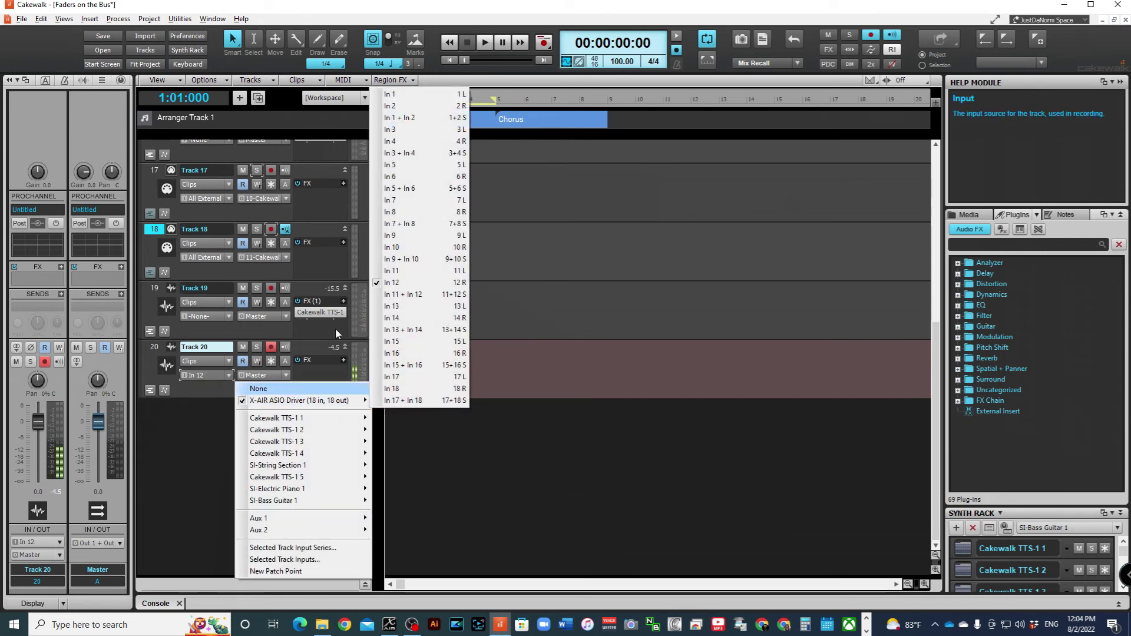
click(422, 271)
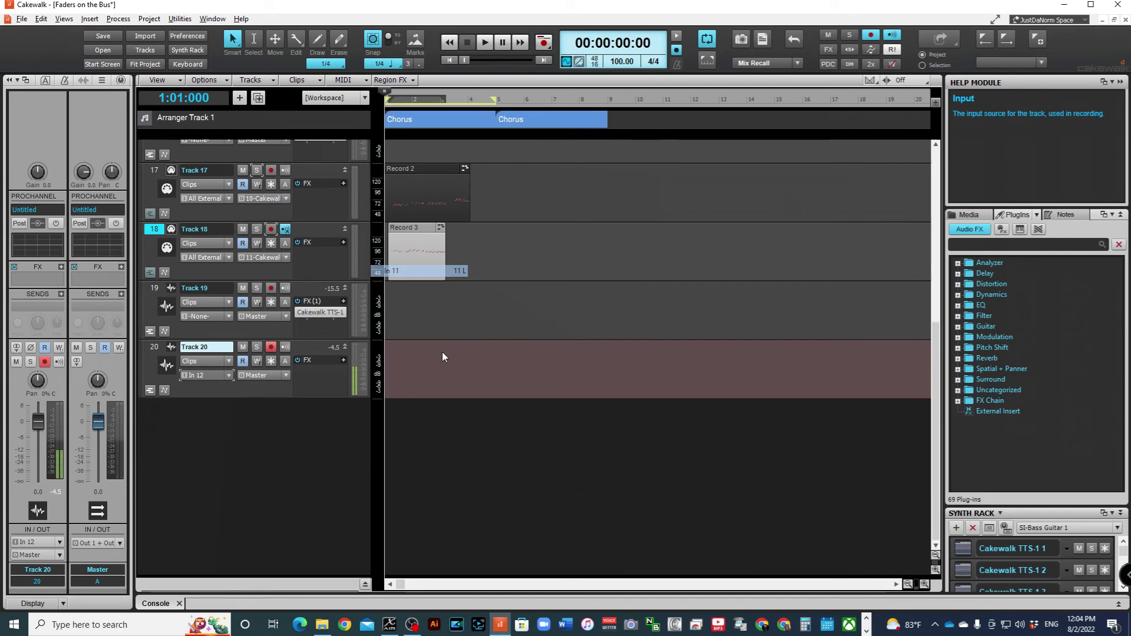
click(229, 377)
mouse_move(284, 409)
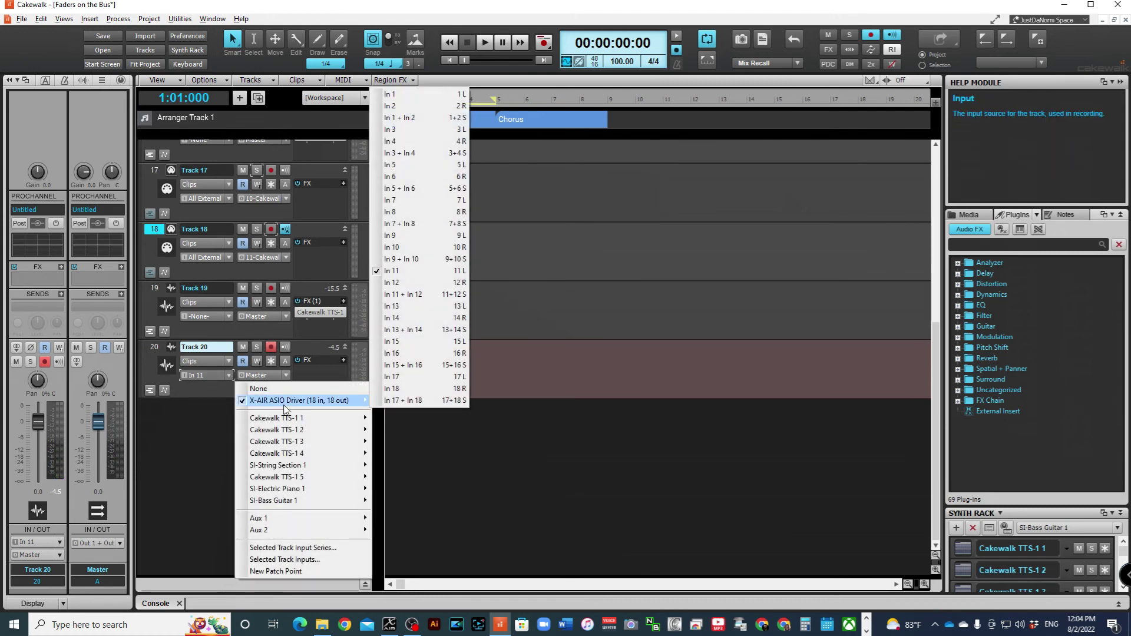
click(424, 295)
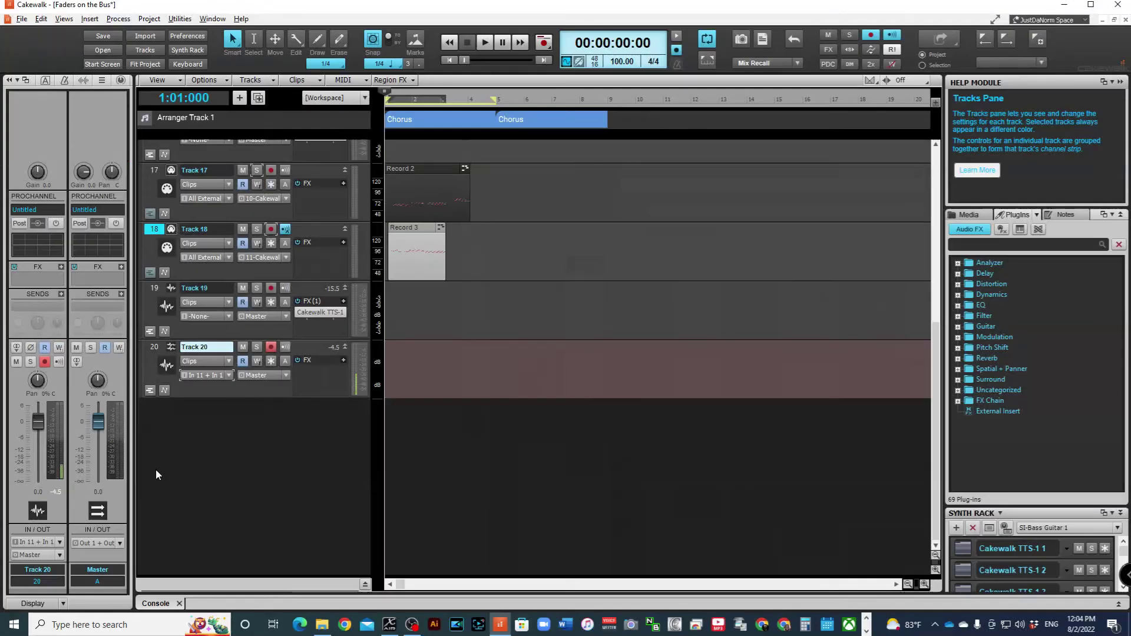
scroll(156, 469, up, 3)
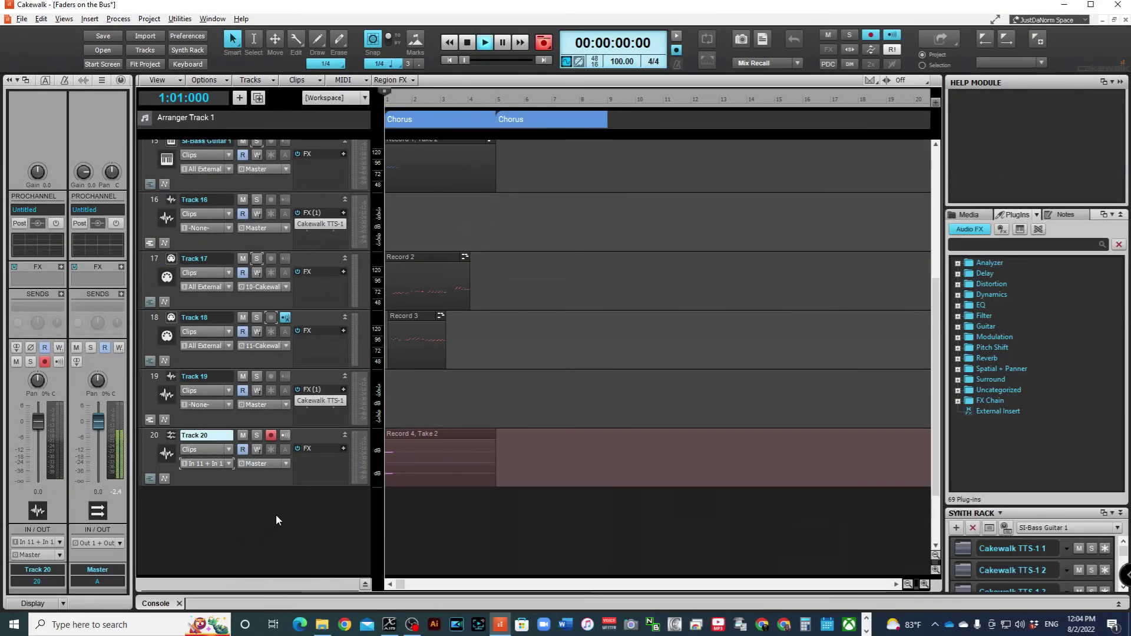
- Record a new take on Track 20, make the track taller, solo it, and play it back
key(space)
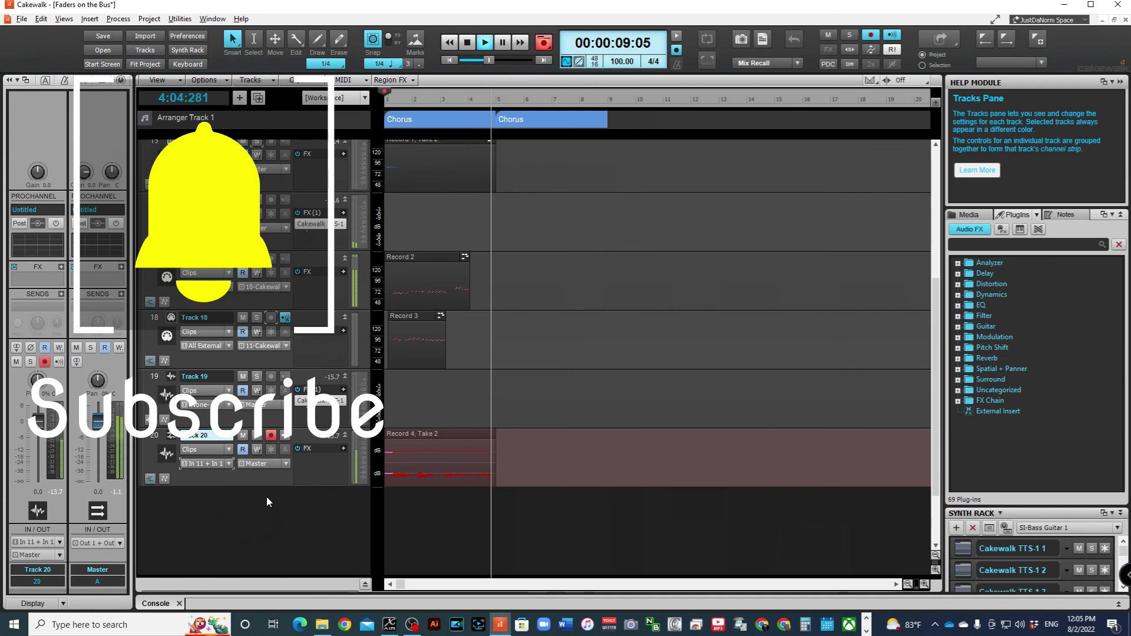
key(space)
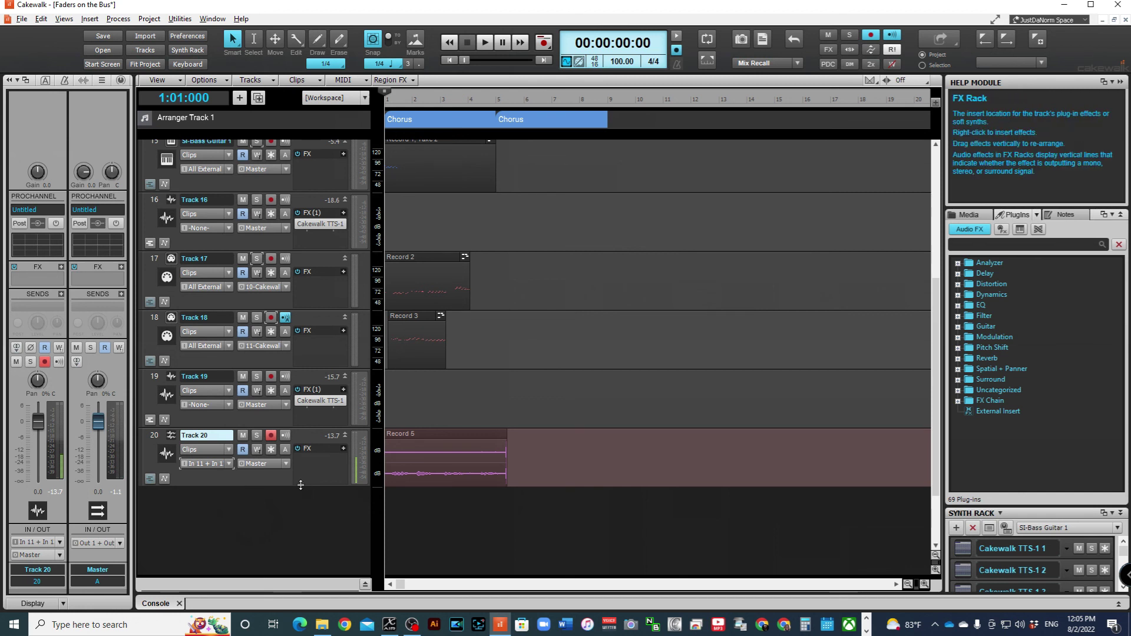
drag(301, 487, 303, 570)
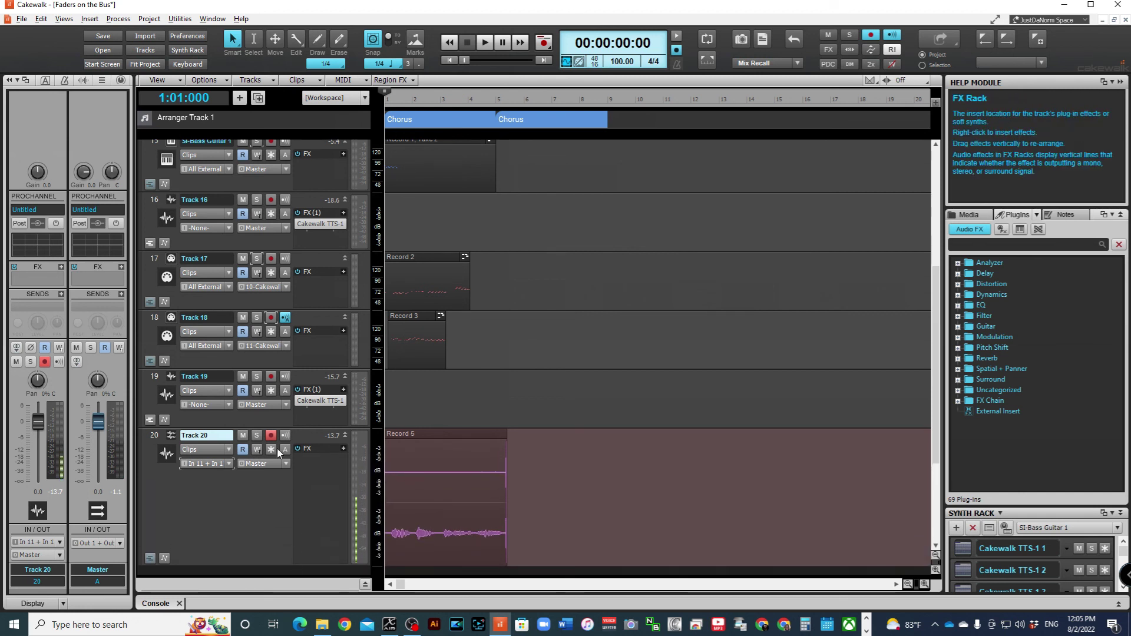
click(257, 436)
key(space)
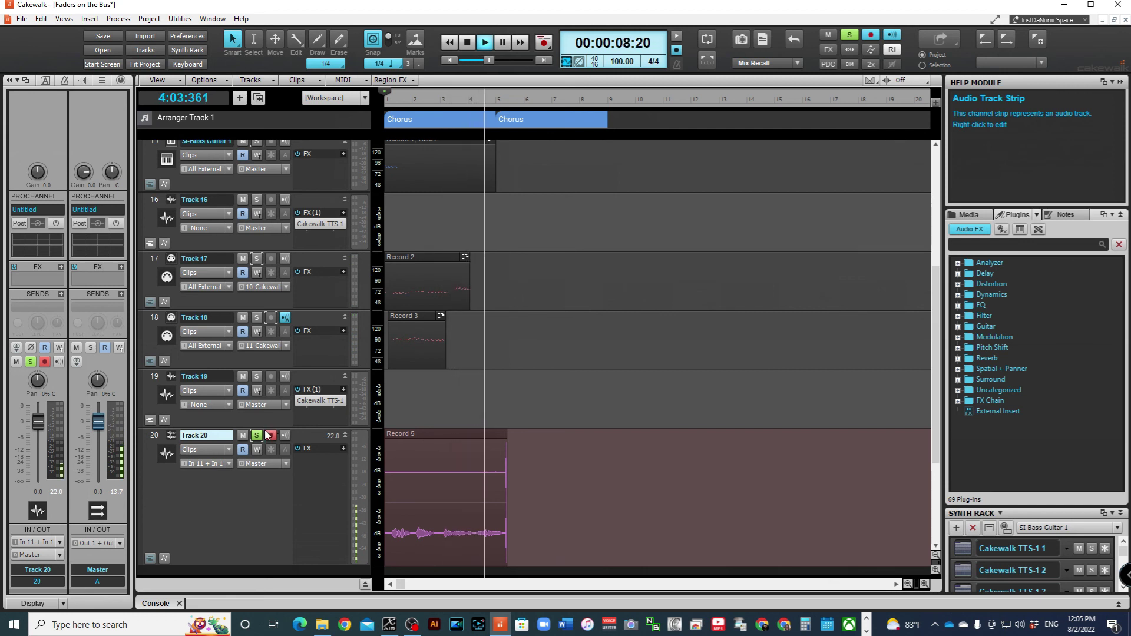
key(w)
key(space)
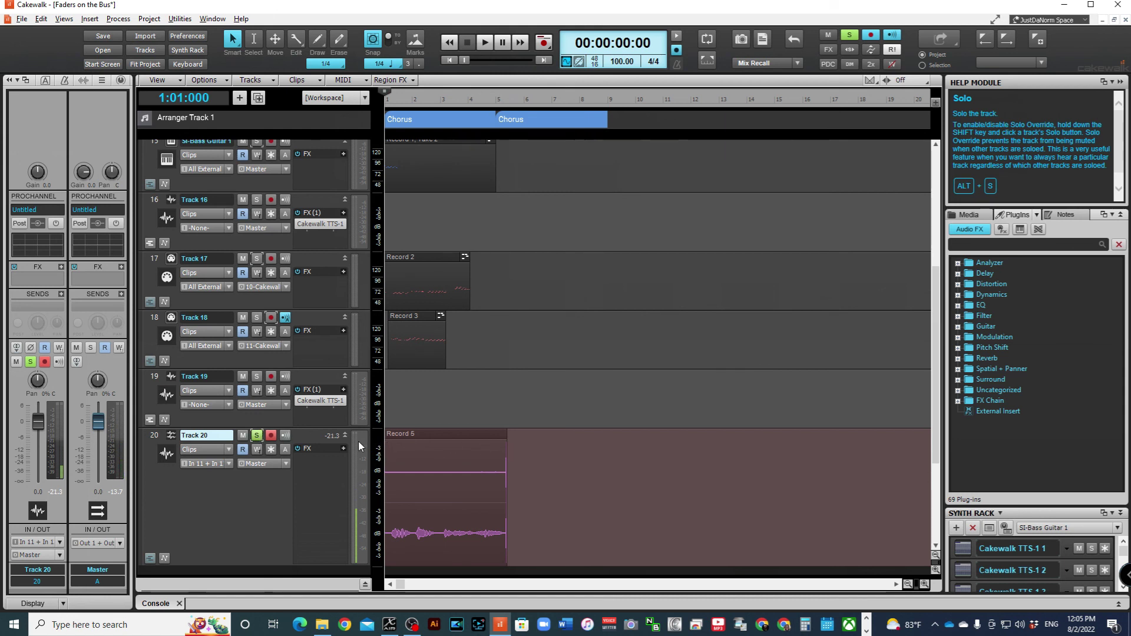
- Check Track 20's input choices without changing them
scroll(260, 409, down, 2)
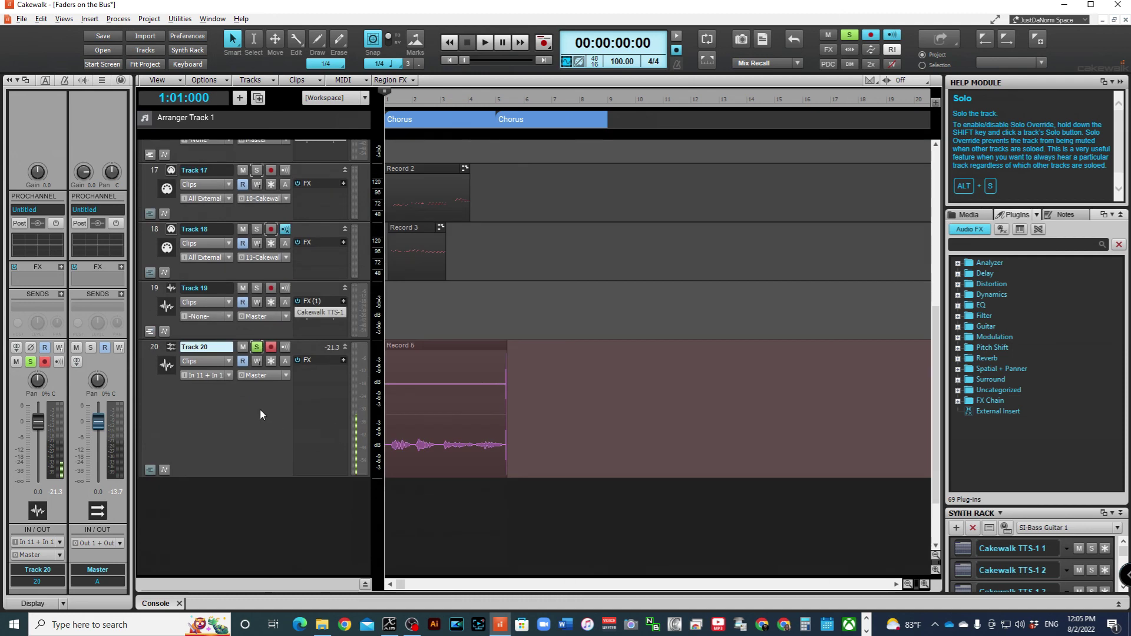
click(231, 374)
mouse_move(360, 404)
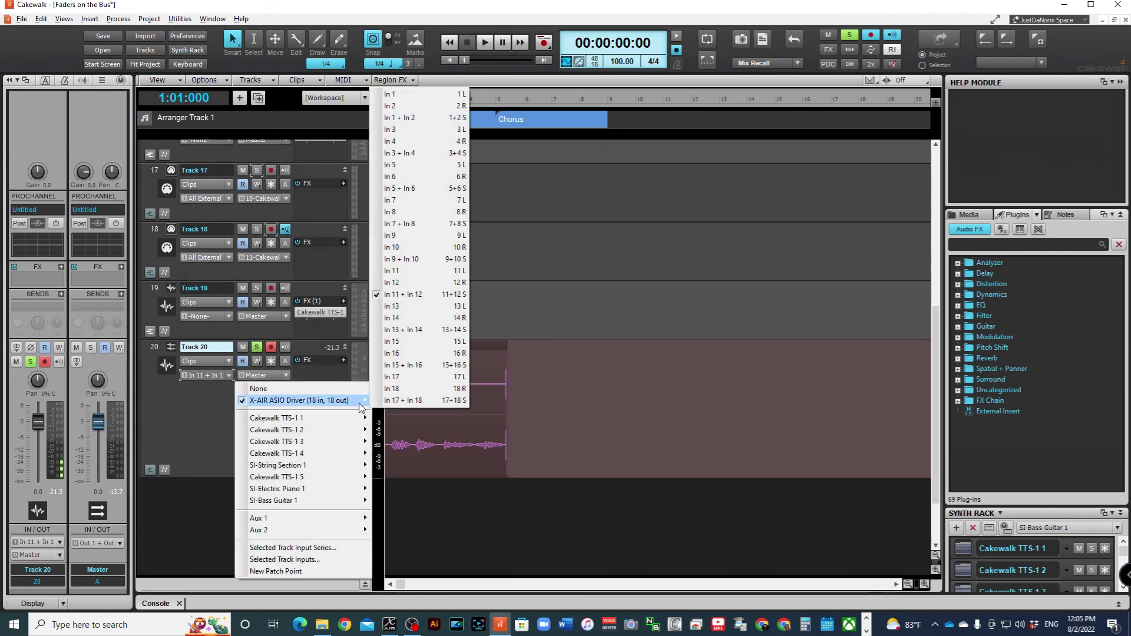
click(186, 405)
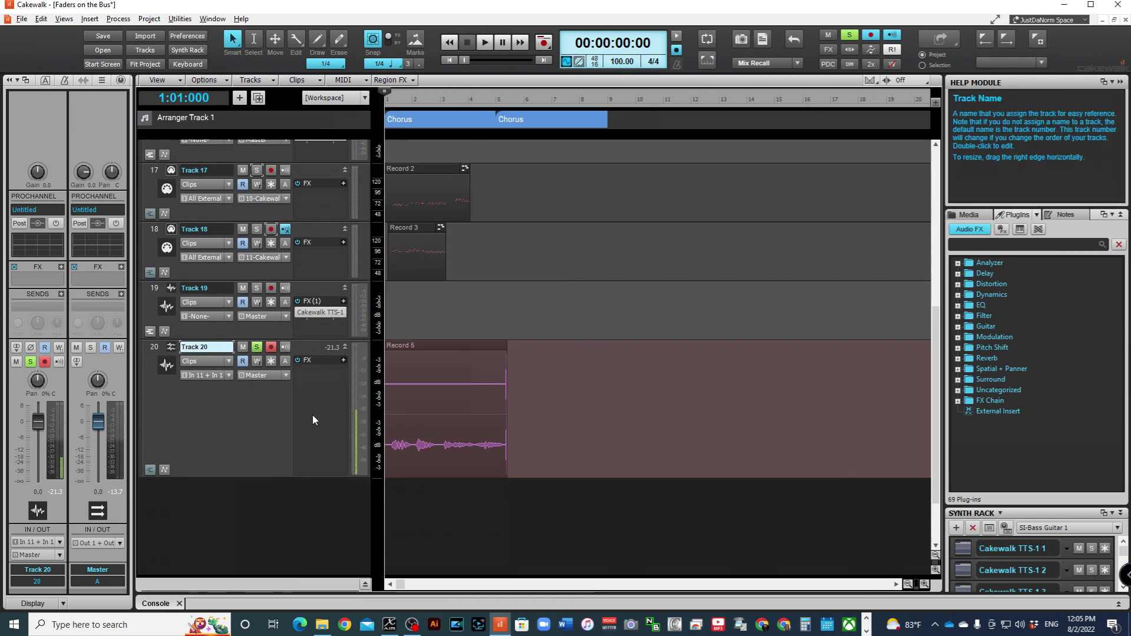